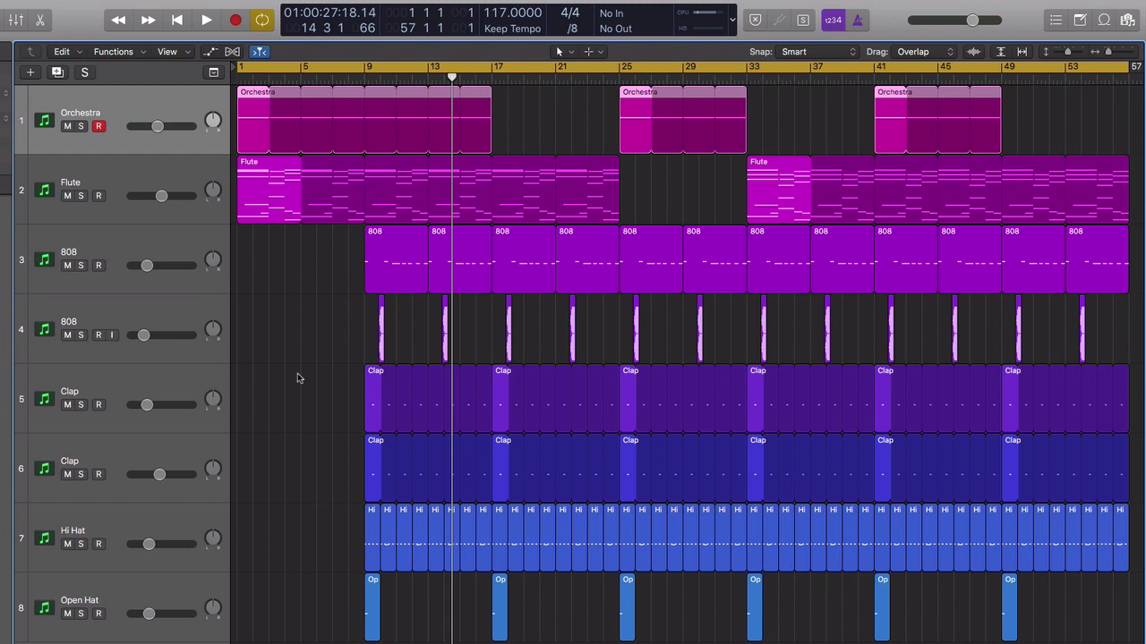
Step: Play the full beat from bar 1 and stop it near bar 21
key("Return")
key("space")
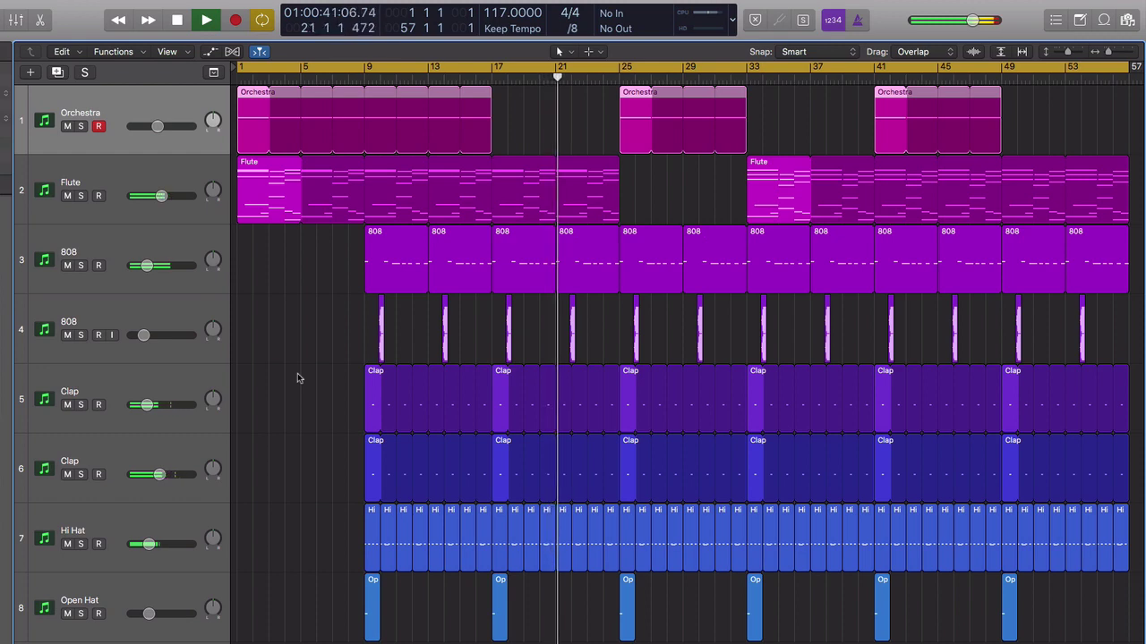
key("space")
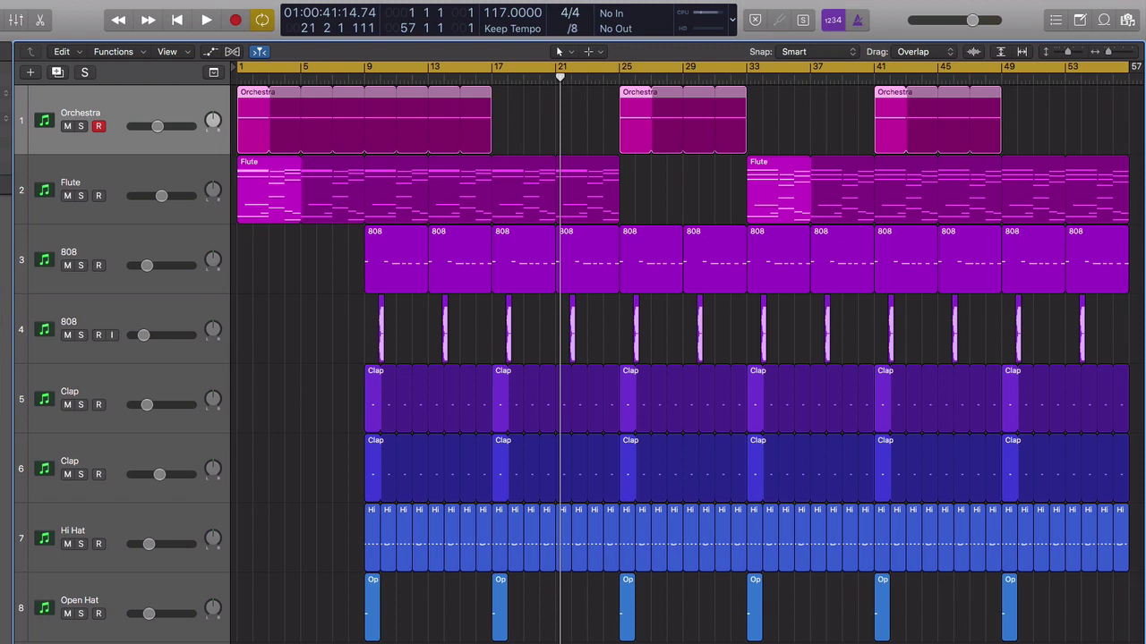
Step: Enlarge the track lanes, solo the Orchestra, and play its notes from the start in the Piano Roll
key("super+Down")
key("super+Down")
key("super+Down")
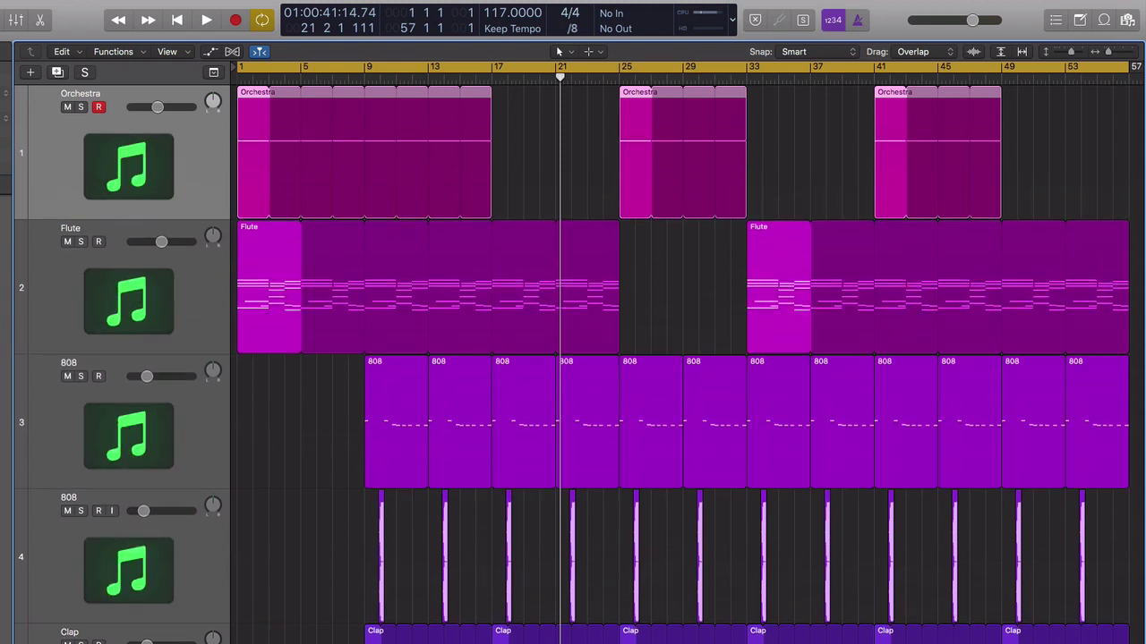
key("super+Down")
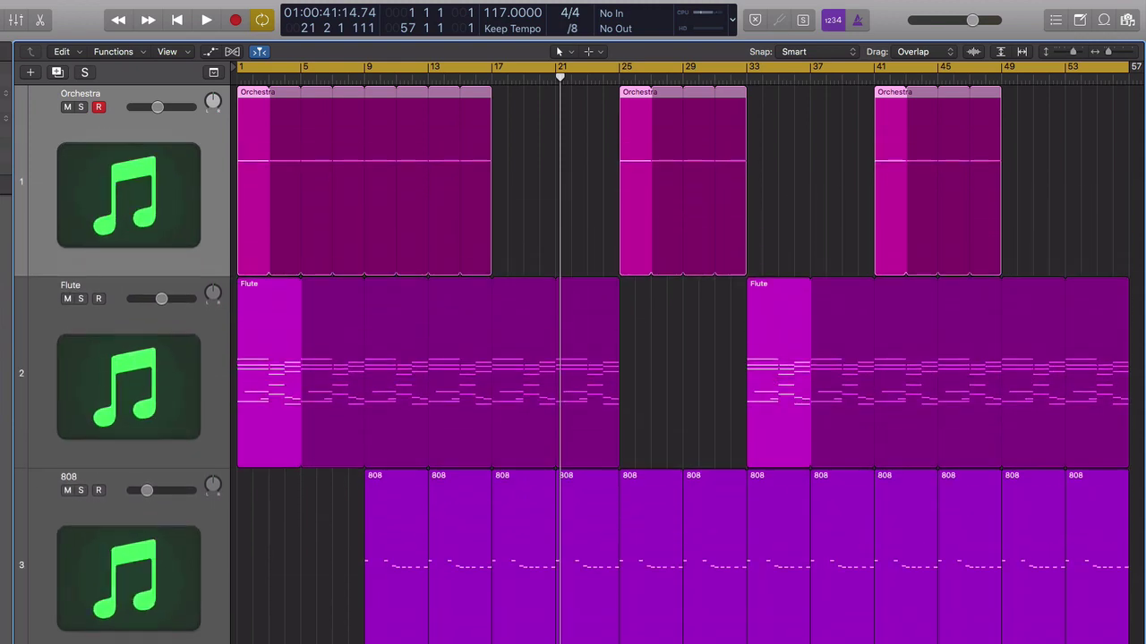
left_click(81, 107)
key("Return")
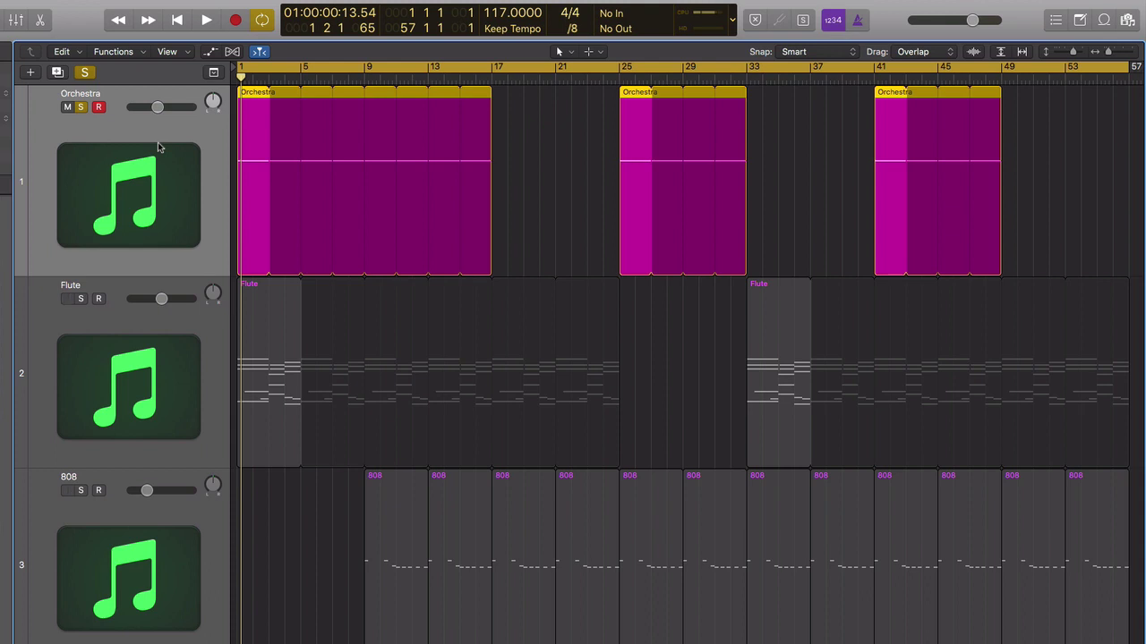
double_click(247, 147)
key("space")
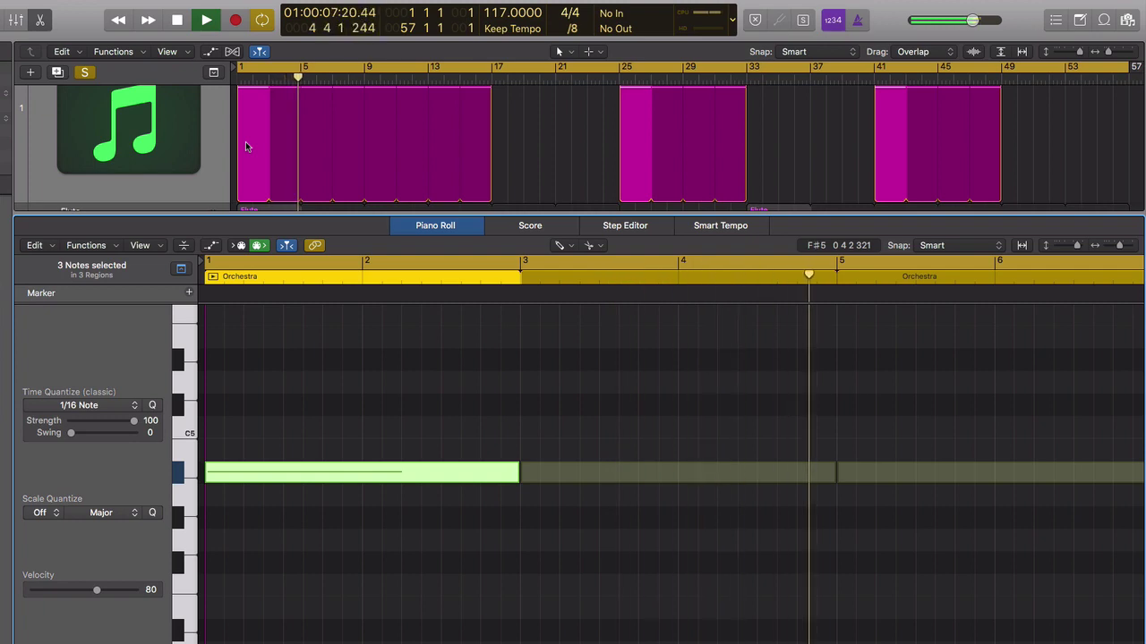
key("space")
Step: Unmute and solo the Flute track and select its first region
key("x")
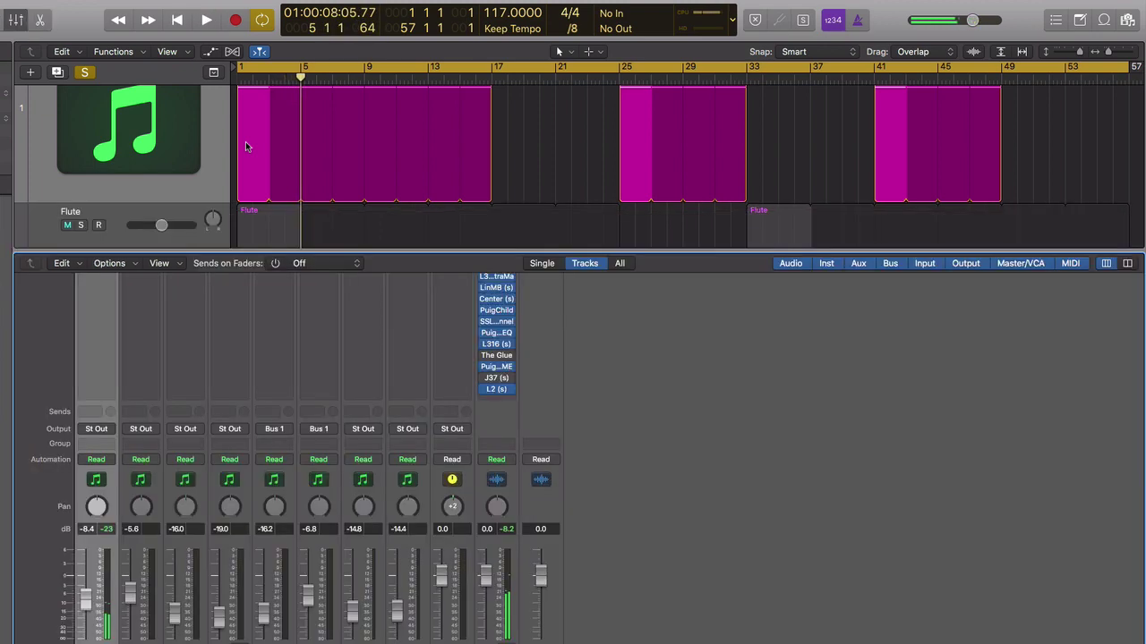
key("x")
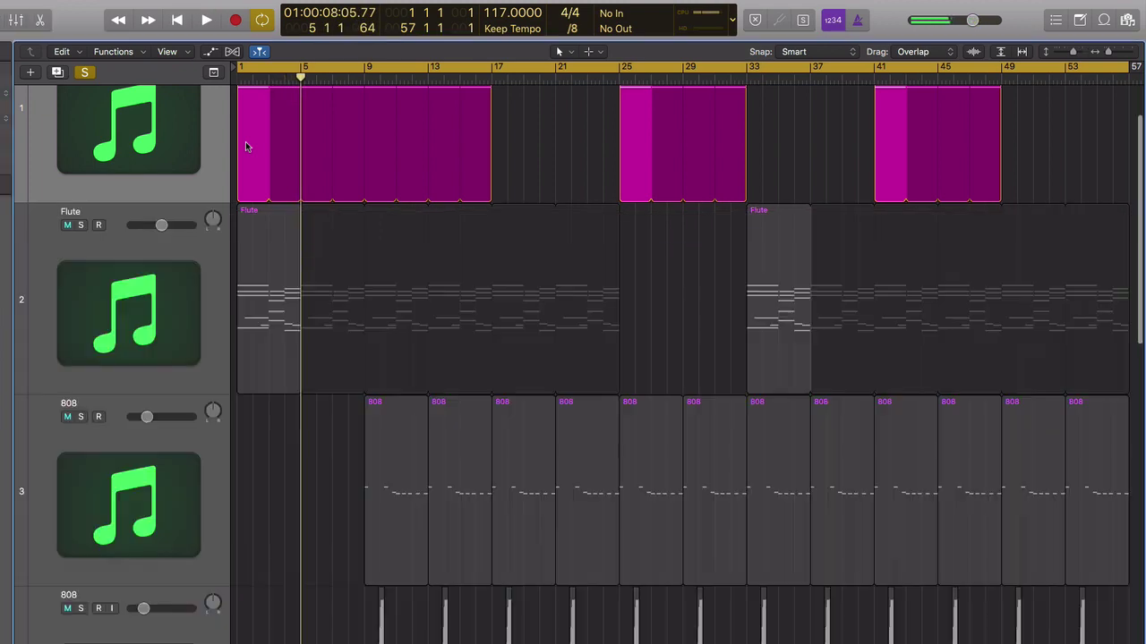
left_click(66, 225)
left_click(81, 225)
left_click(250, 236)
Step: Open the Flute region's notes and select all notes at one pitch
double_click(250, 235)
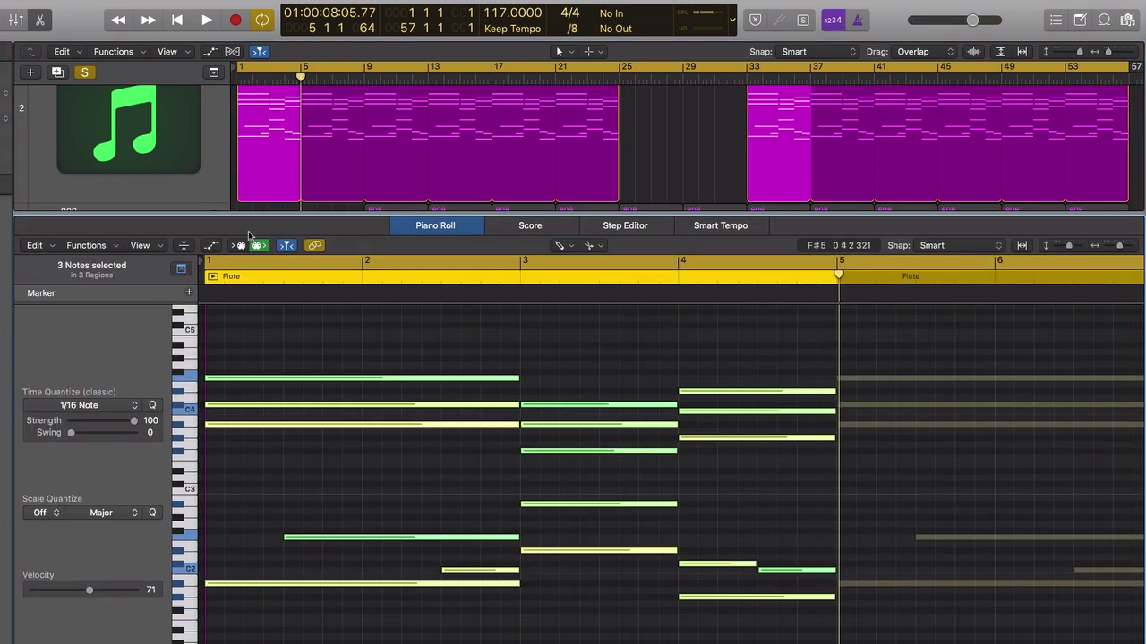
left_click(184, 380)
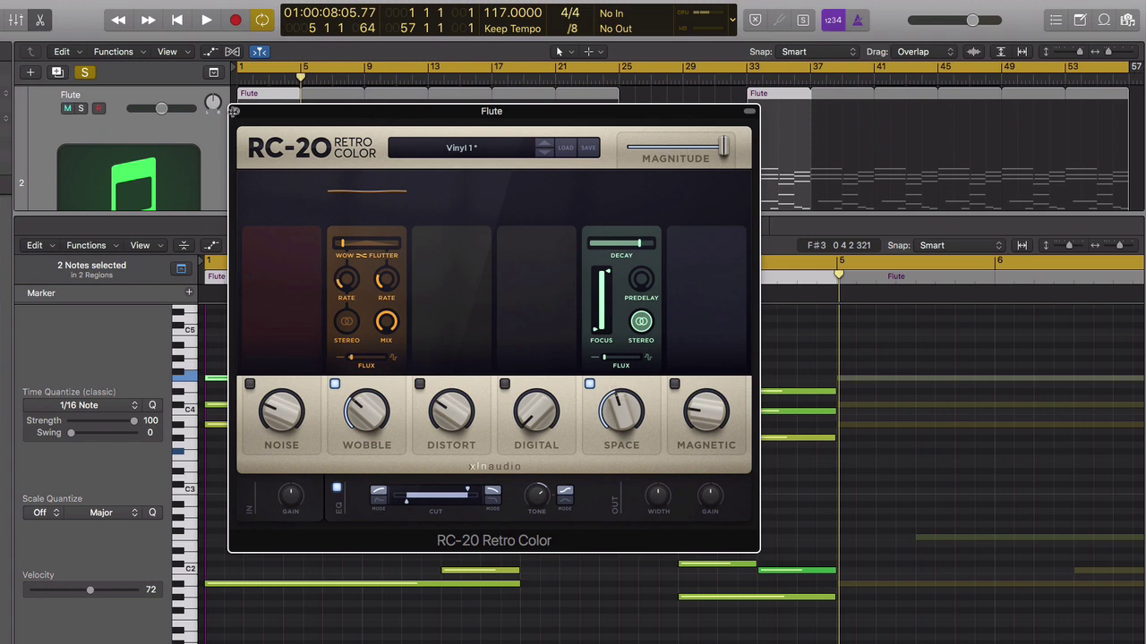
Step: Close the RC-20 window and play both Flute regions from the start
left_click(234, 112)
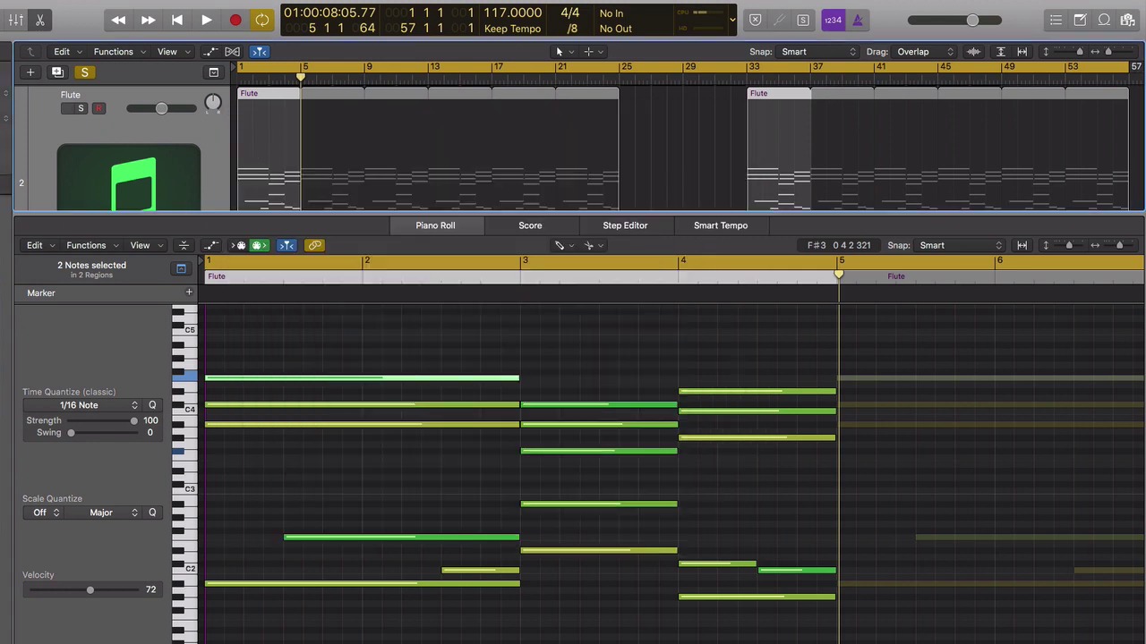
key("super+a")
key("space")
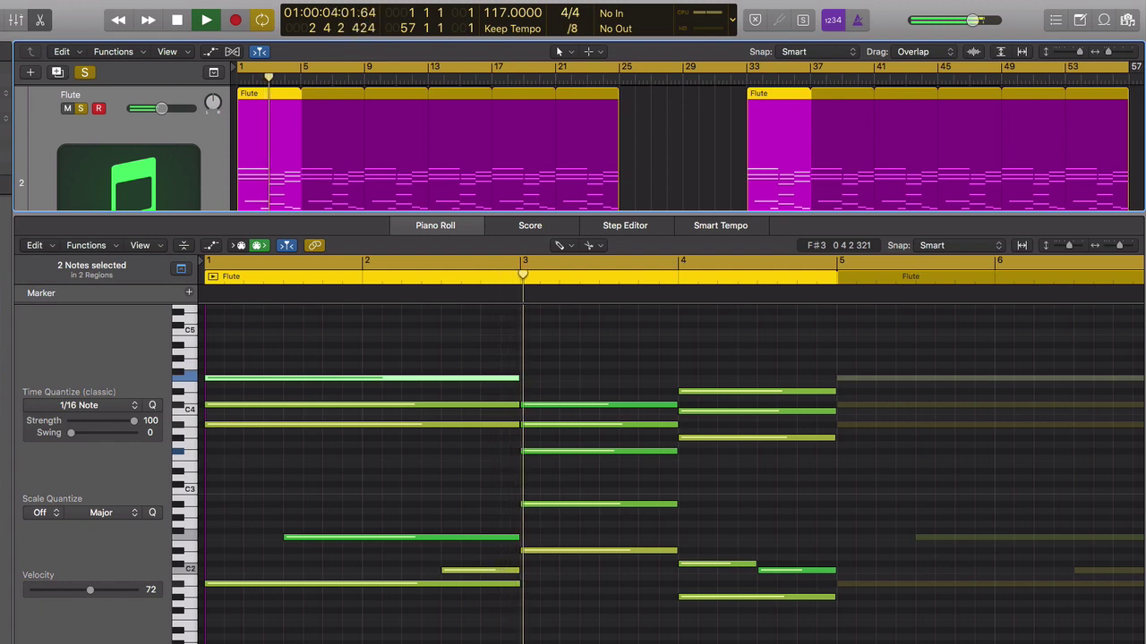
key("ctrl+s")
key("ctrl+s")
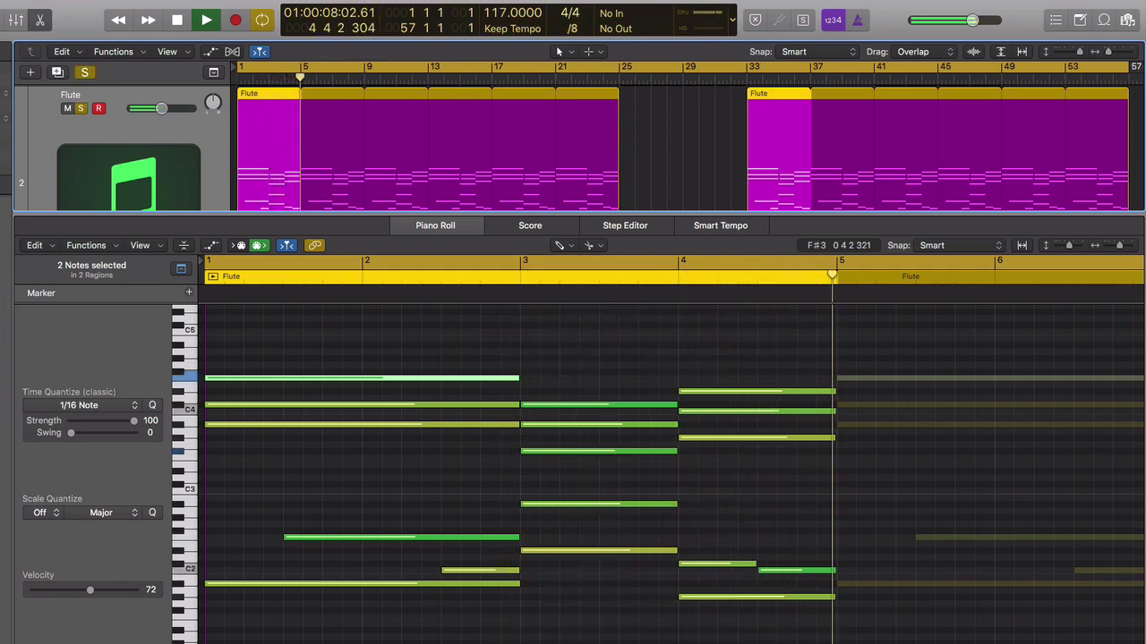
scroll(579, 535, "right", 5)
scroll(580, 536, "right", 8)
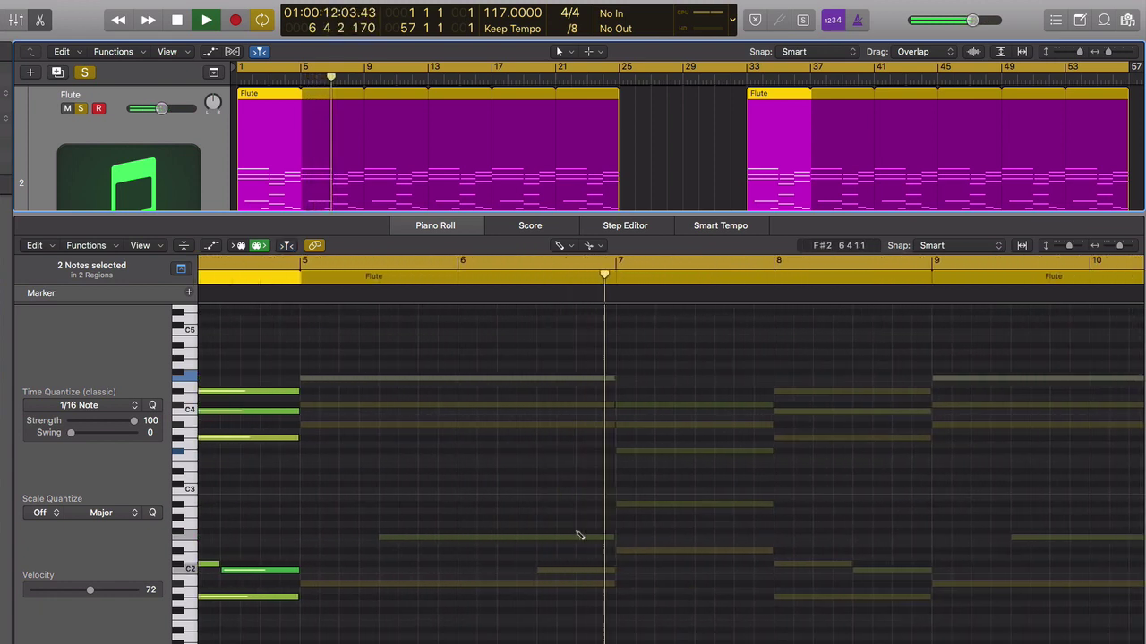
scroll(579, 536, "right", 5)
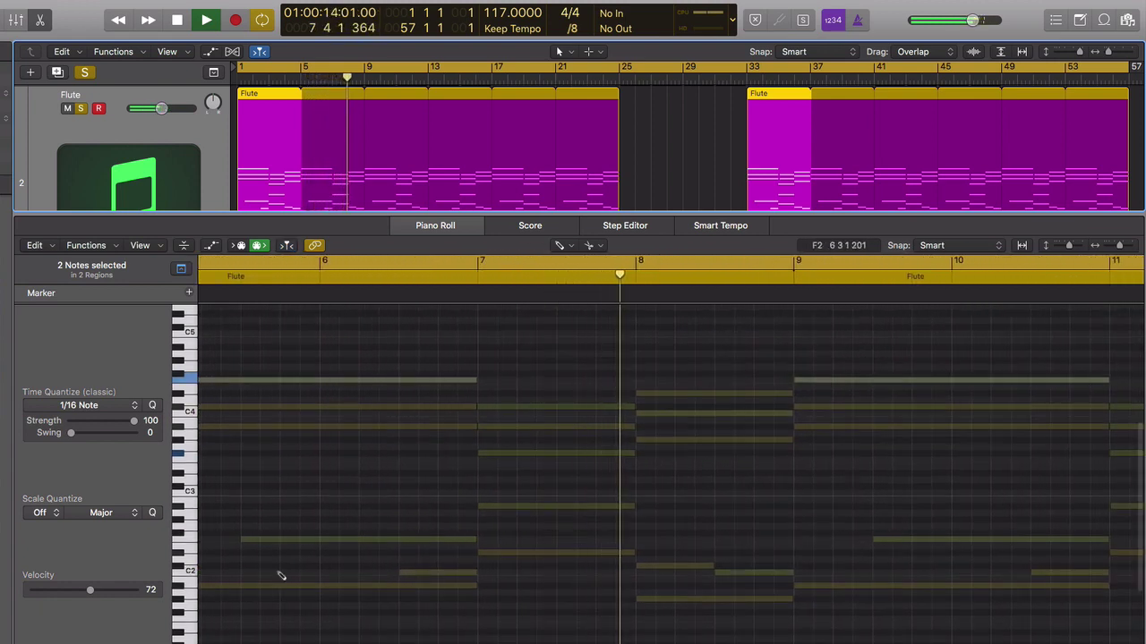
Step: Solo the Orchestra alongside the Flute, then stop playback near bar 16
scroll(140, 162, "up", 3)
scroll(139, 162, "up", 2)
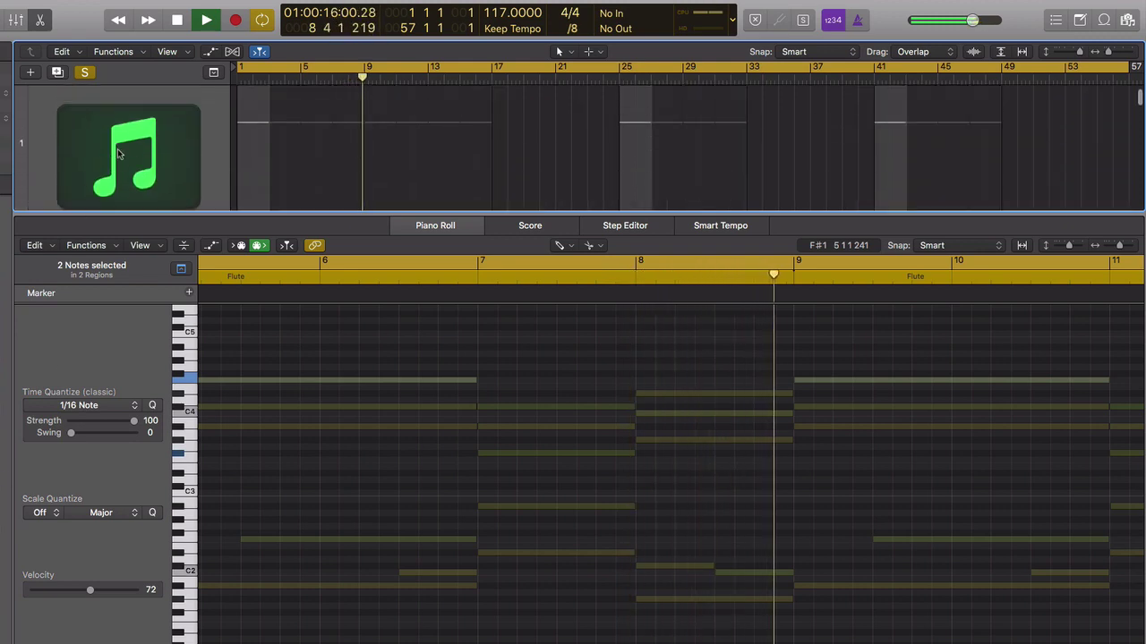
left_click(81, 107)
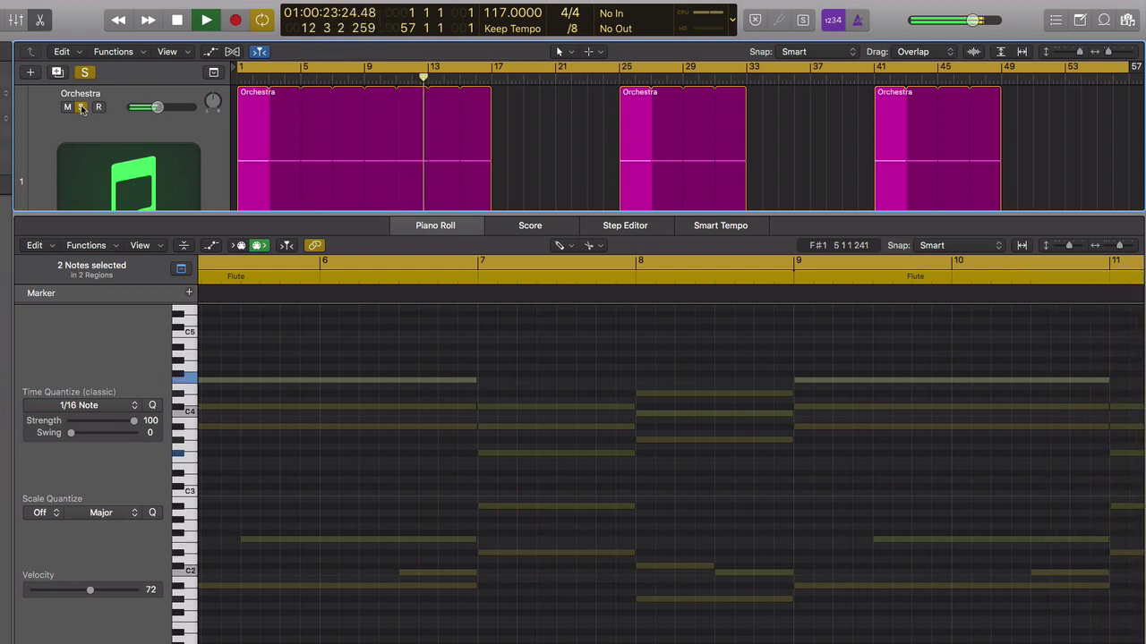
key("x")
key("x")
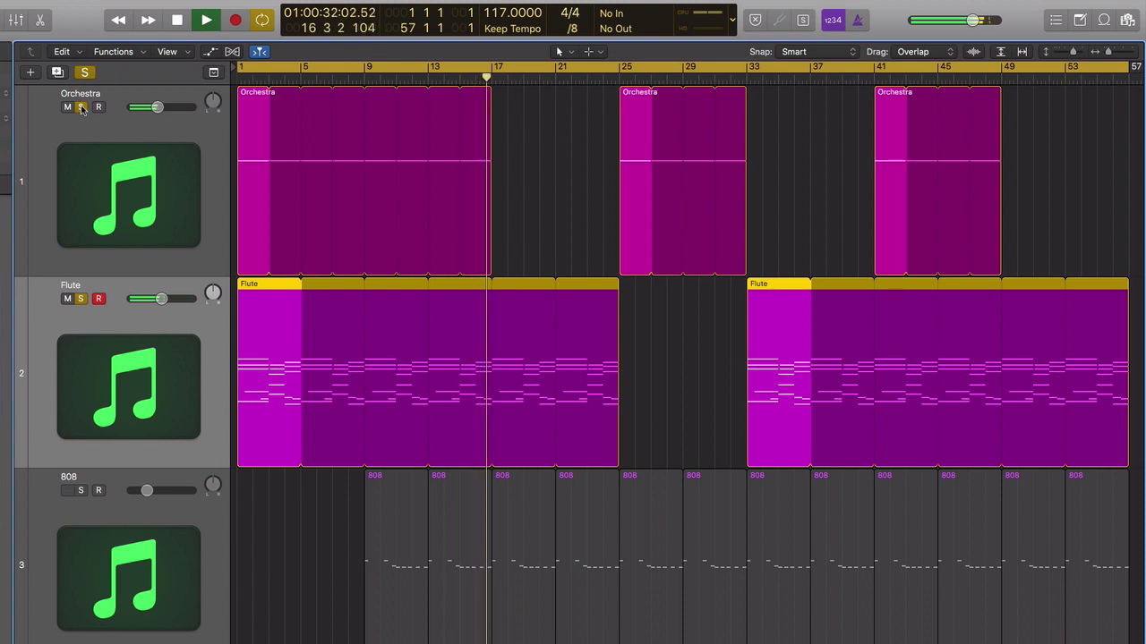
key("space")
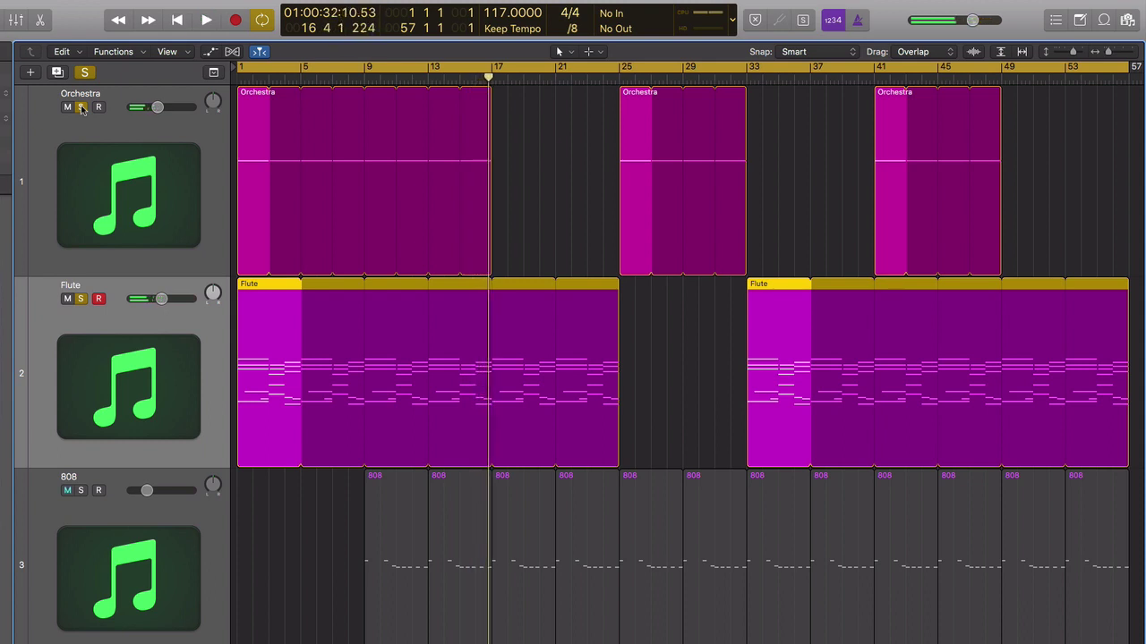
Step: Solo both 808 tracks and unsolo the Flute and Orchestra tracks
scroll(384, 452, "down", 3)
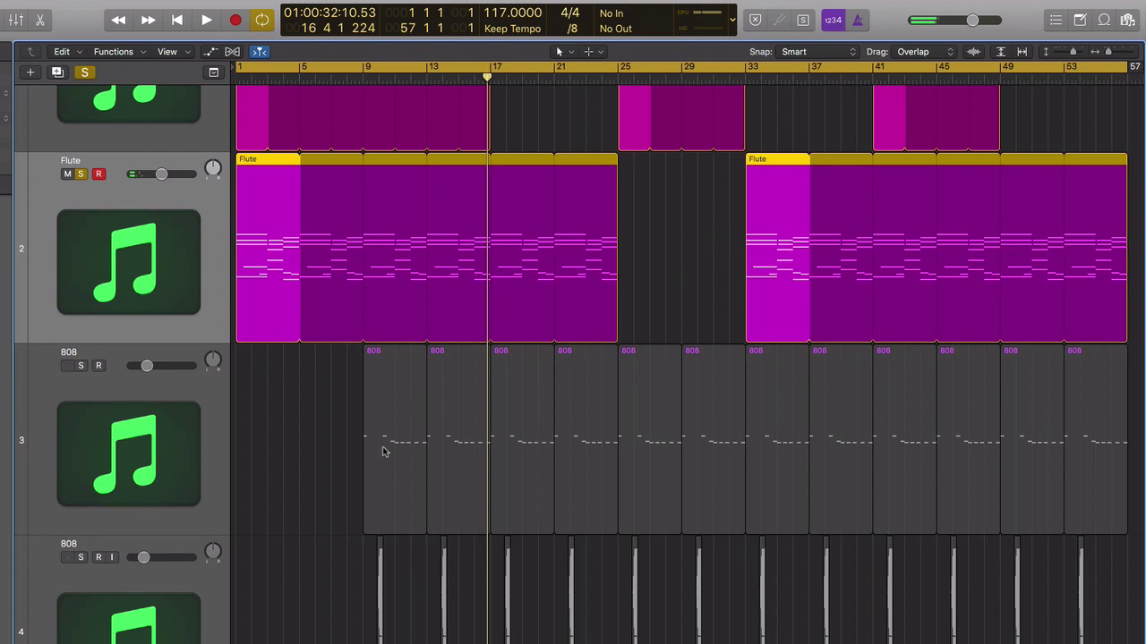
key("super+Up")
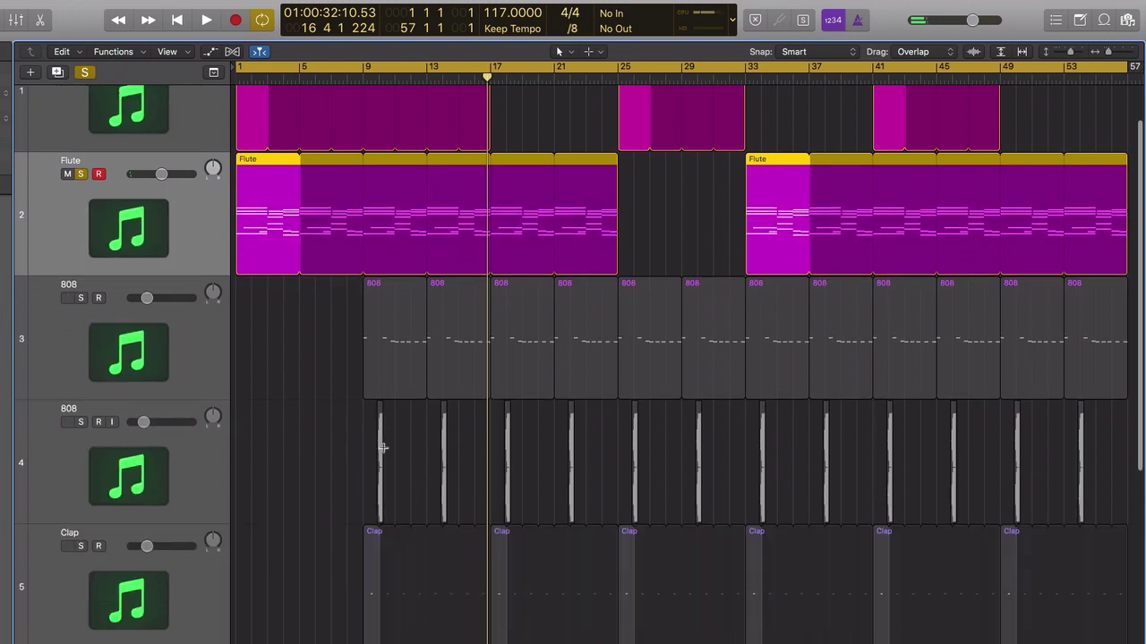
left_click(80, 281)
left_click(81, 174)
scroll(81, 143, "up", 1)
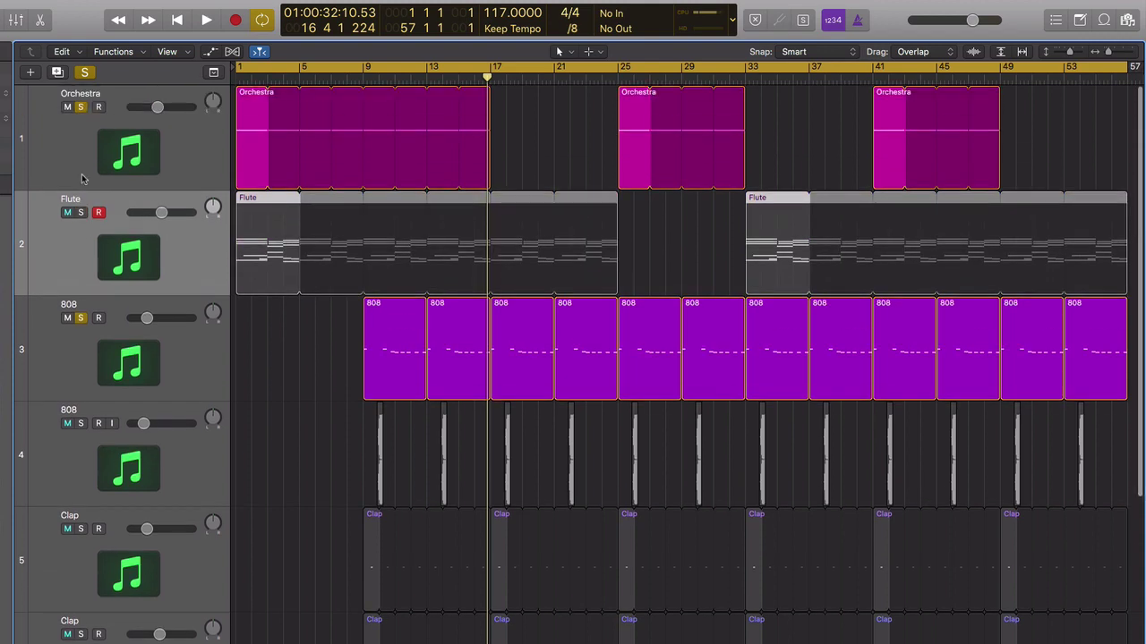
left_click(80, 108)
left_click(80, 424)
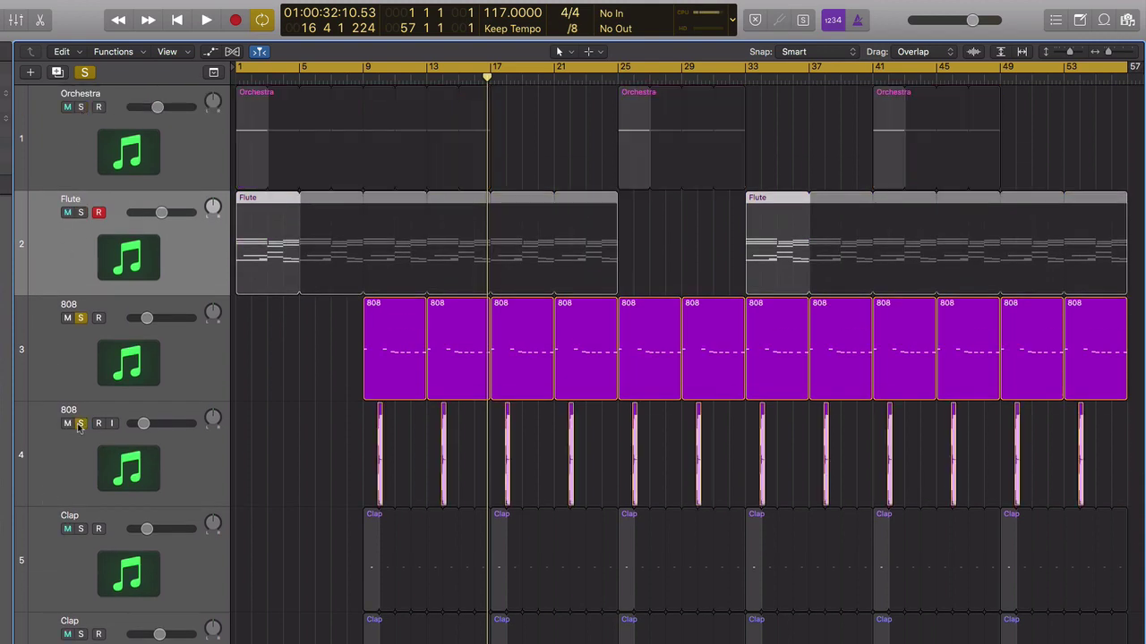
Step: Set a bar 9–17 cycle, zoom in, and open the first 808 region's notes
key("super+Right")
key("super+Right")
key("super+Right")
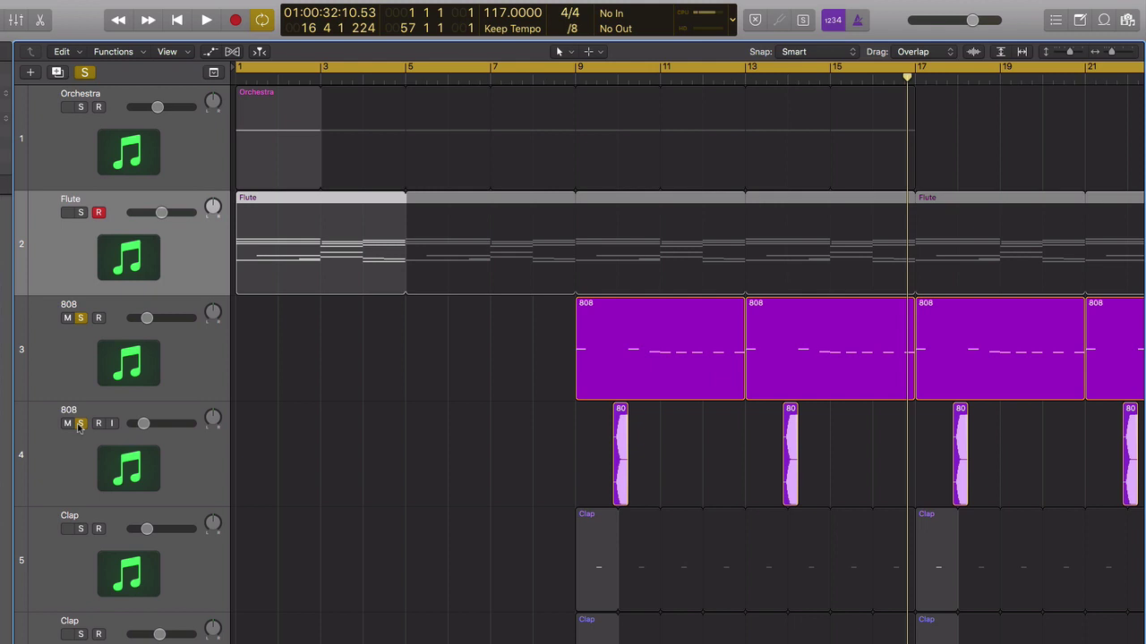
left_click(581, 69)
left_click_drag(581, 69, 910, 73)
key("super+Right")
key("super+Right")
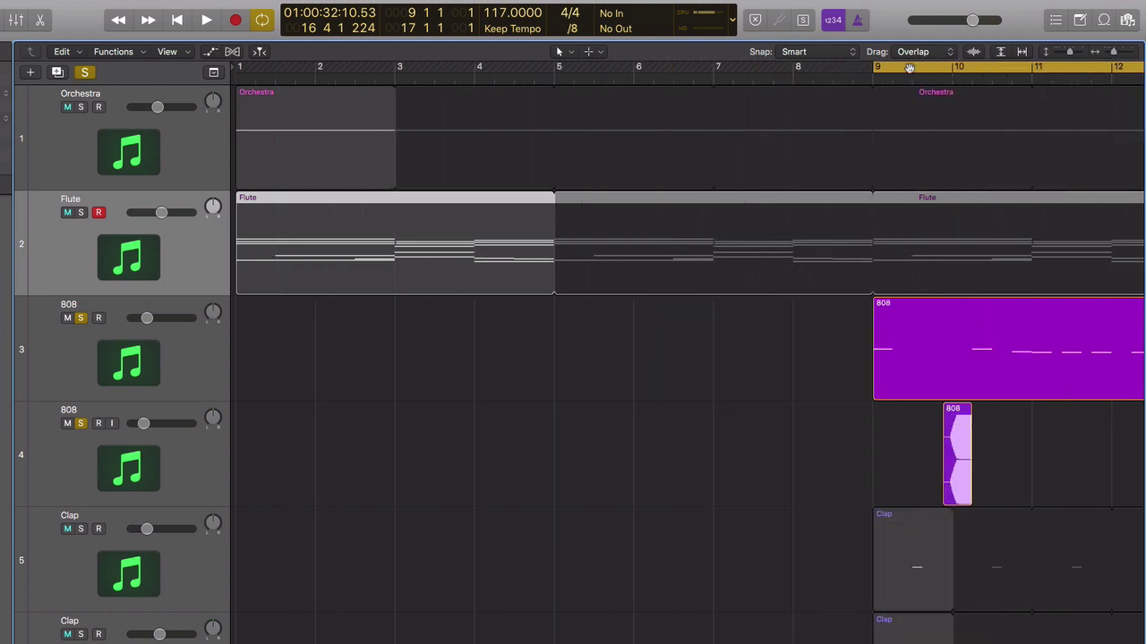
scroll(910, 73, "right", 10)
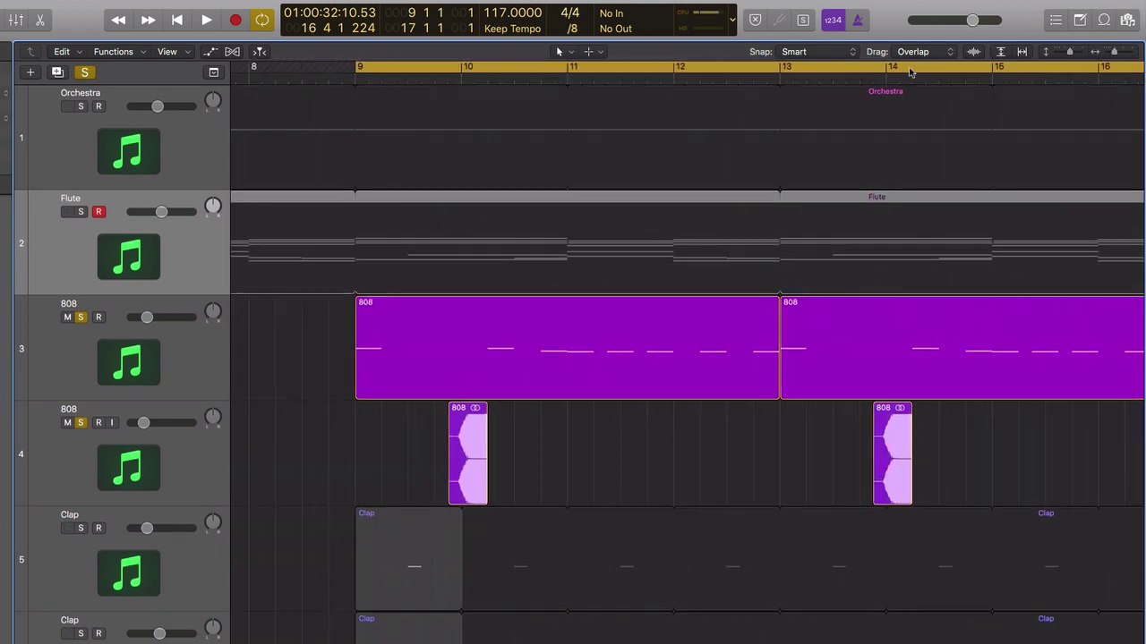
double_click(415, 363)
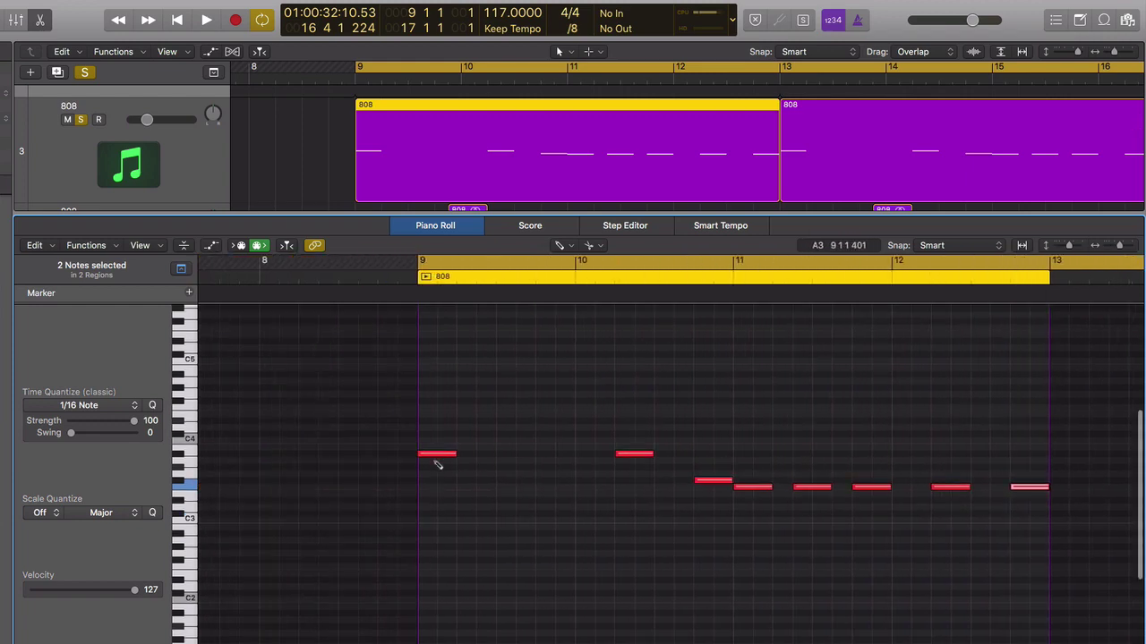
mouse_move(439, 459)
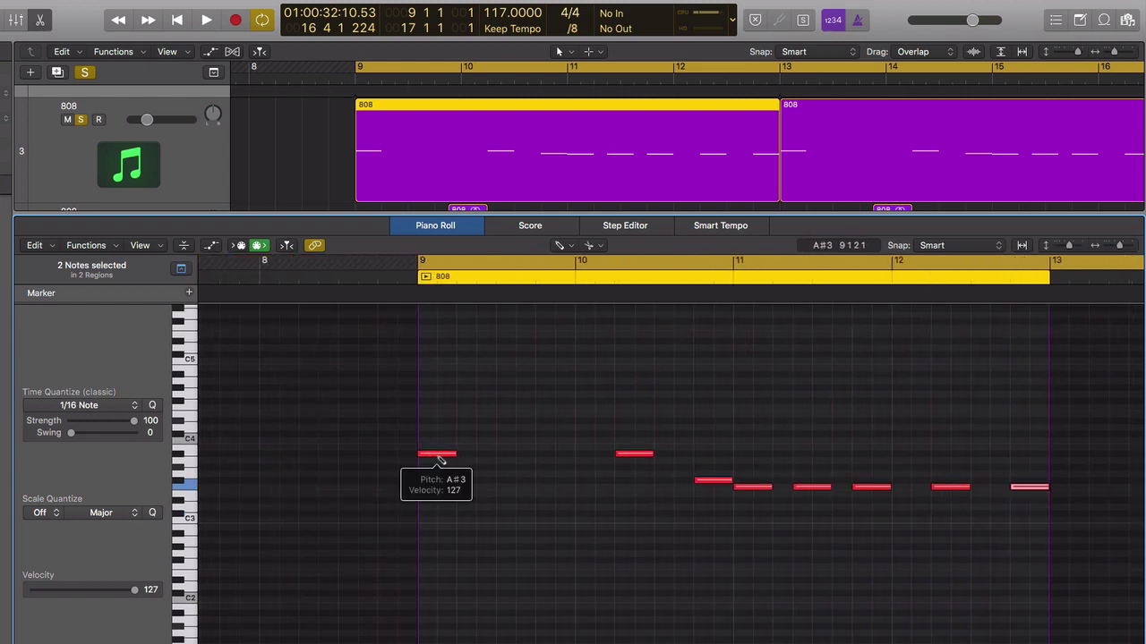
key("x")
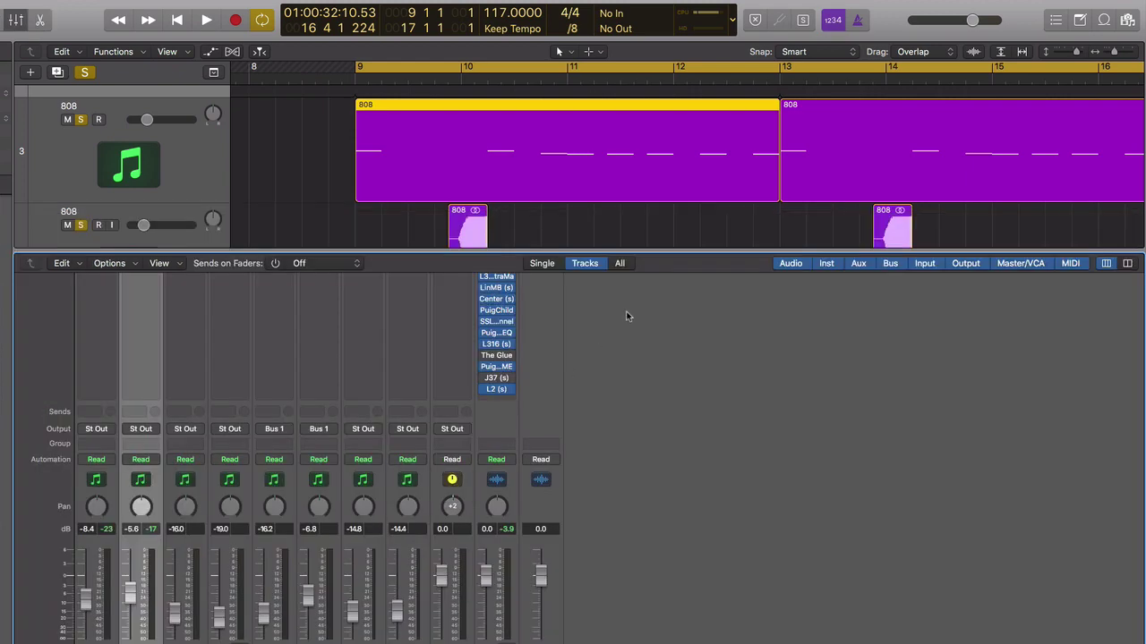
key("x")
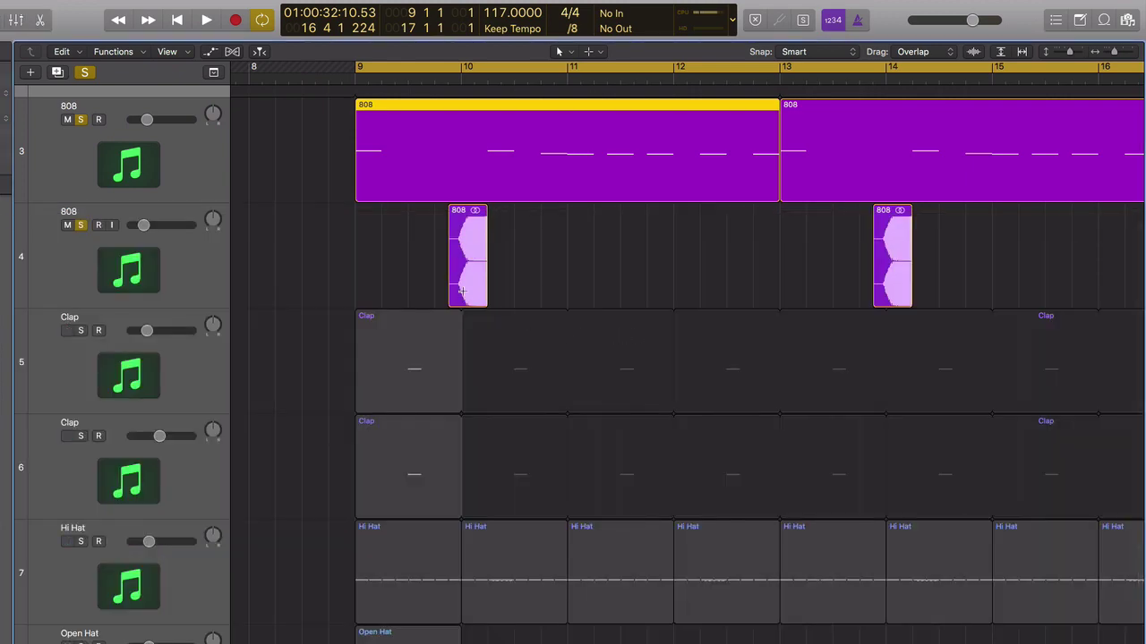
key("super+Right")
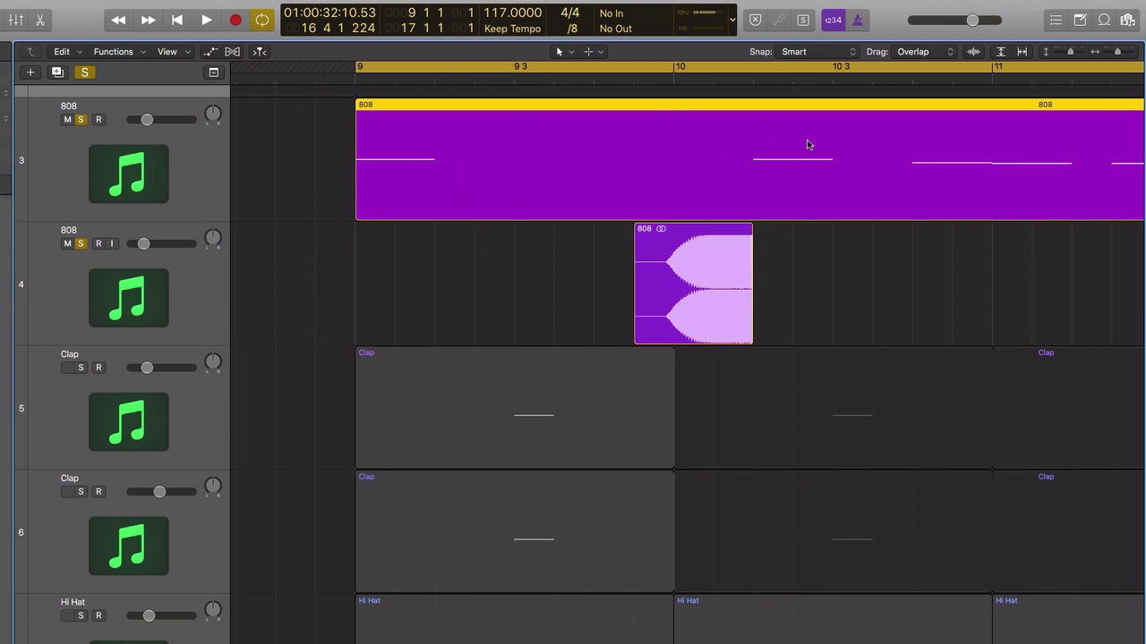
Step: Show bars 8–16, play the soloed 808s to bar 13, then unsolo both 808 tracks
key("super+Left")
key("super+Up")
key("super+Left")
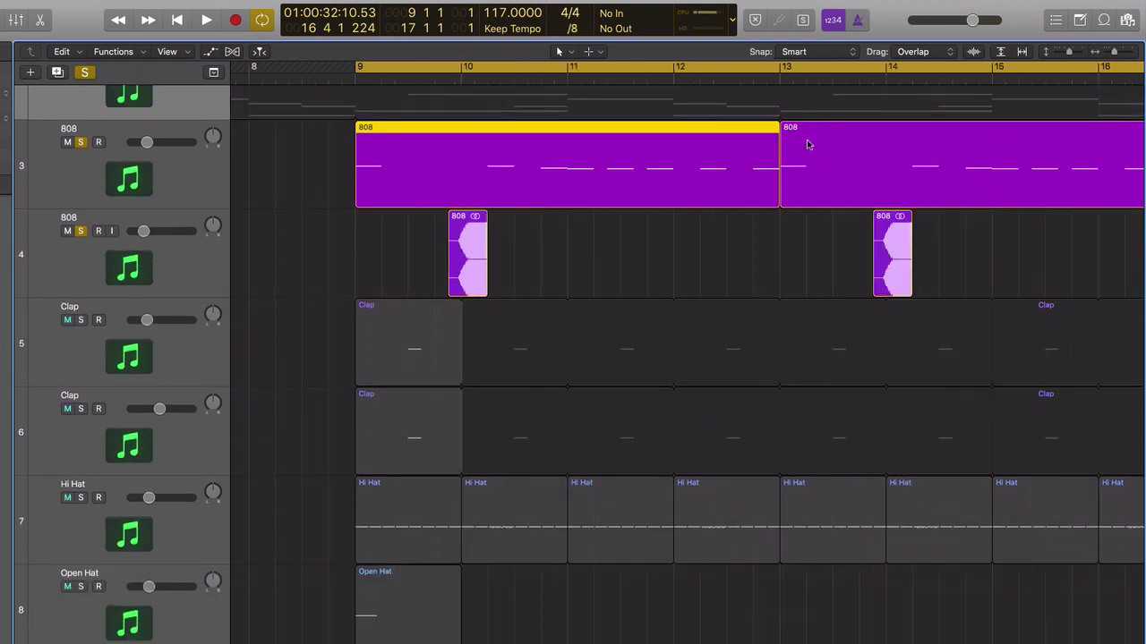
key("space")
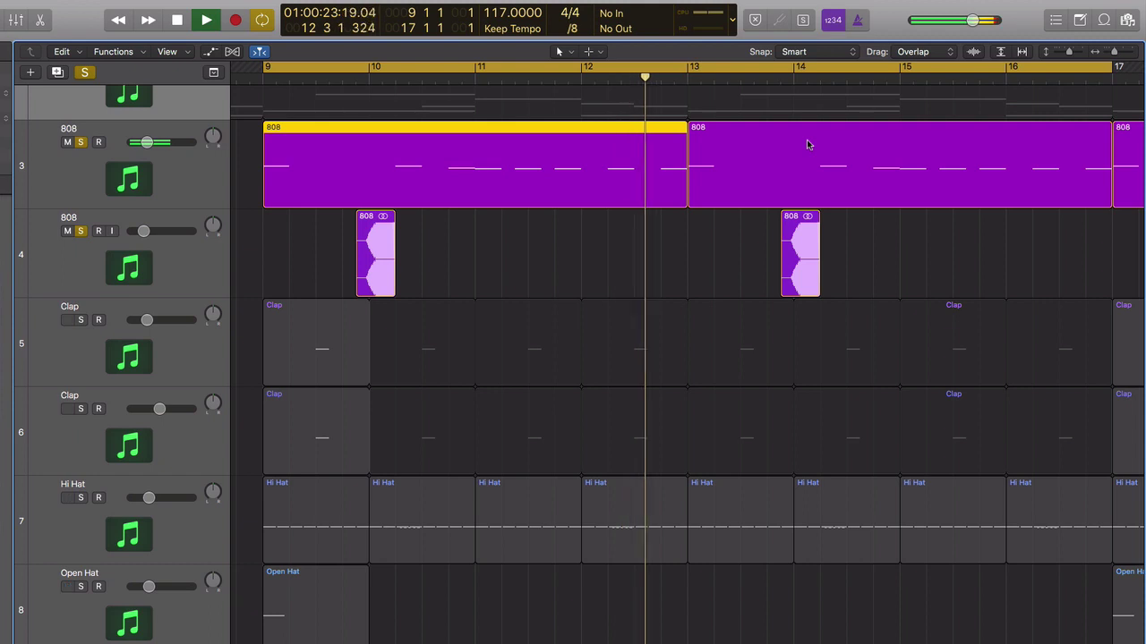
key("space")
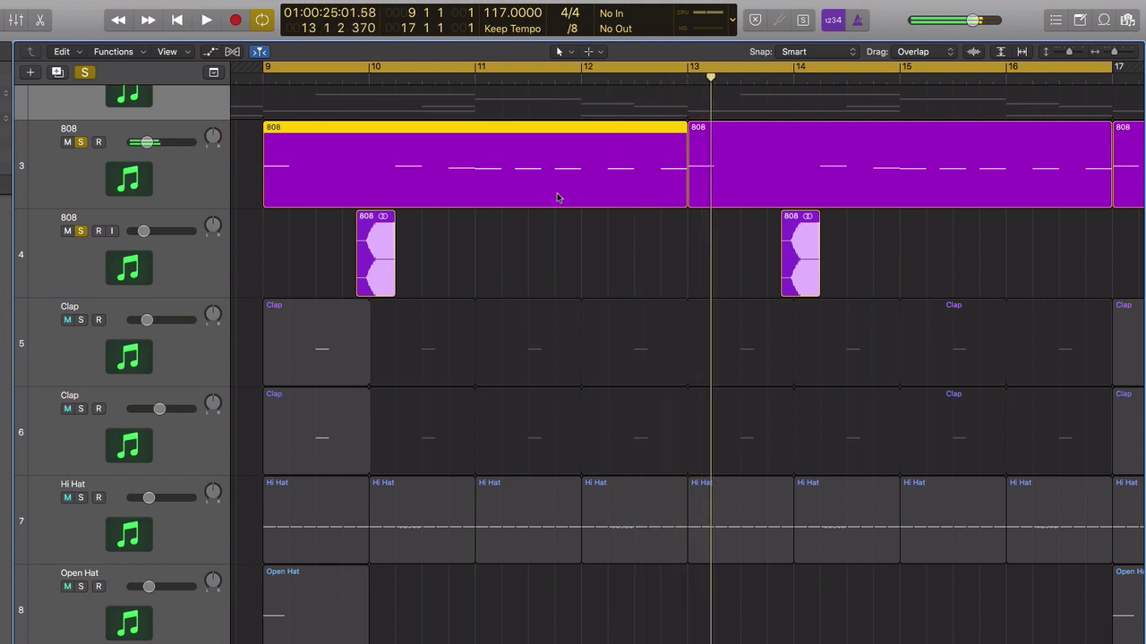
left_click(79, 231)
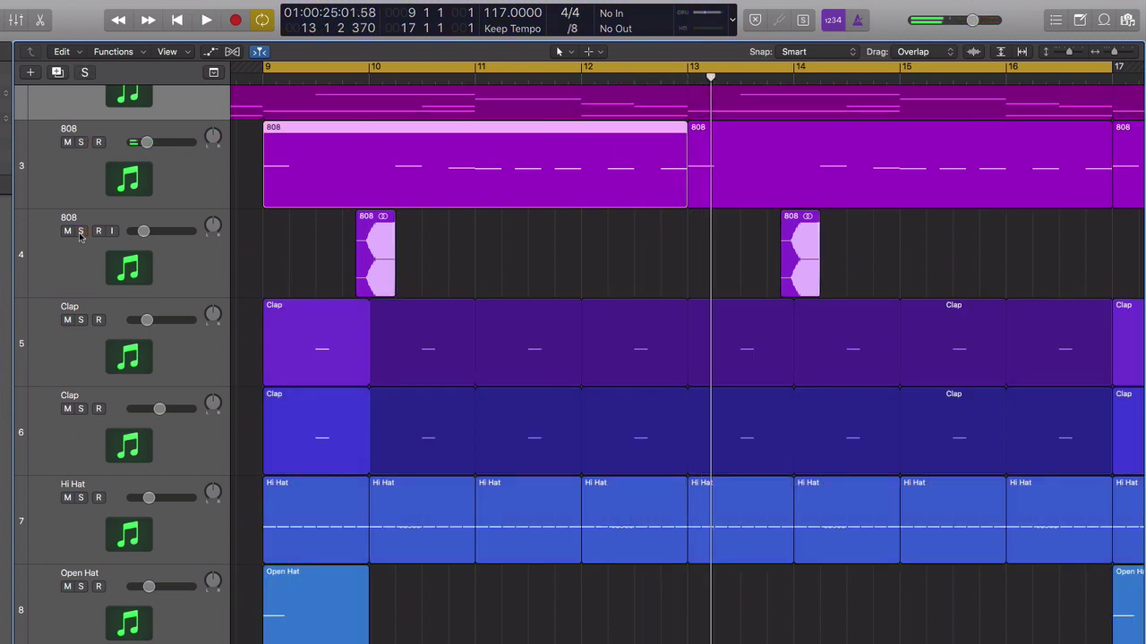
Step: Show all eight tracks, disable Cycle mode, and scroll the arrangement past bar 49
key("z")
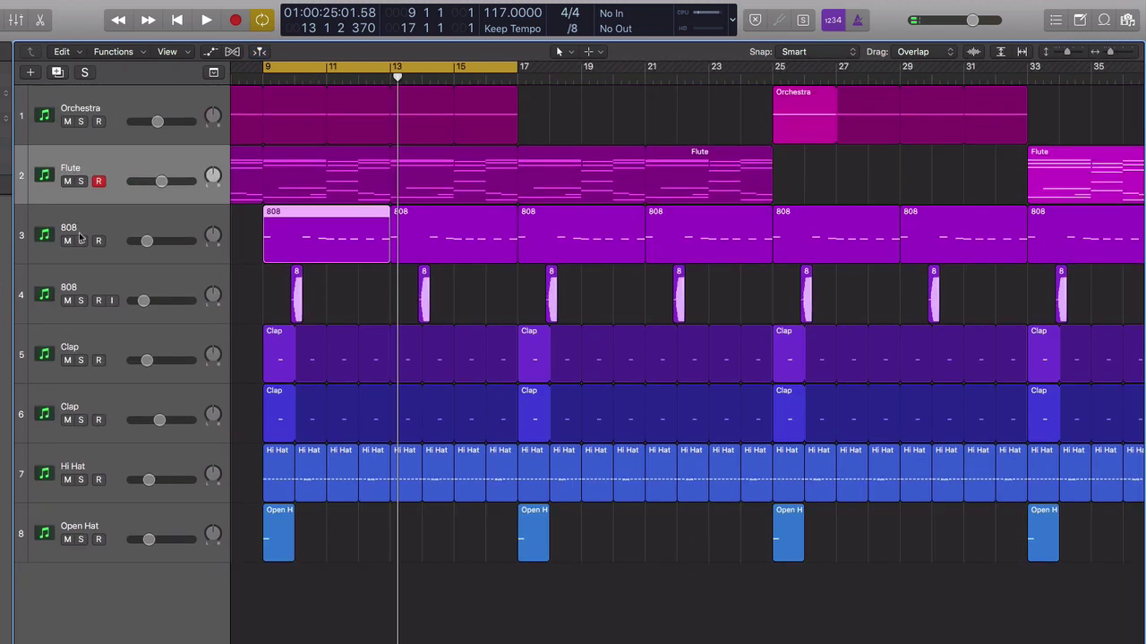
key("c")
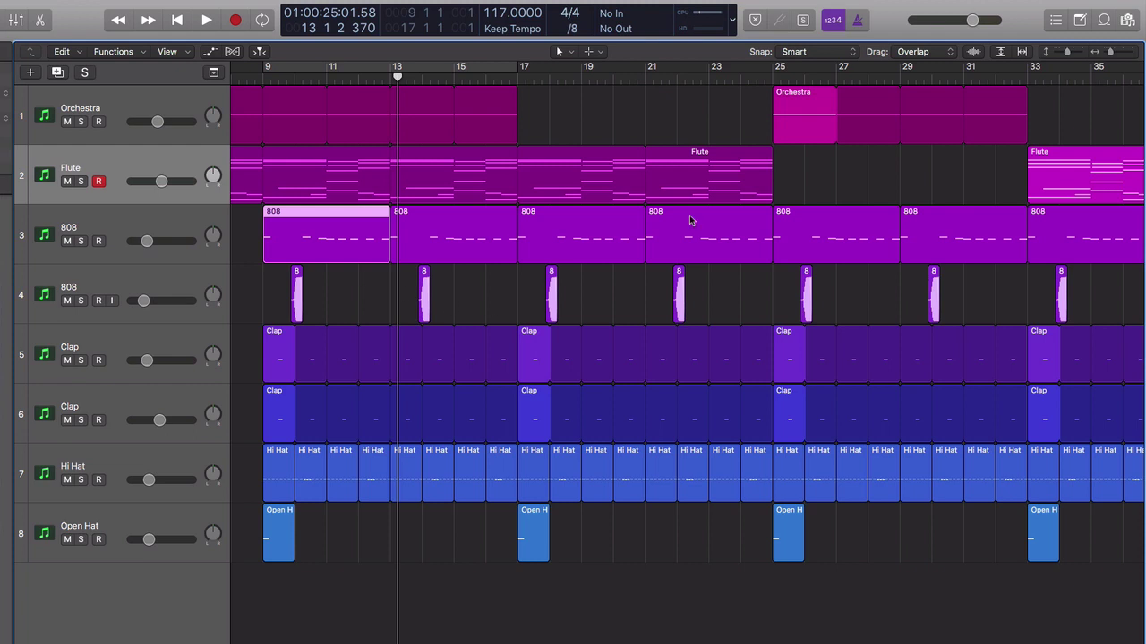
scroll(690, 220, "right", 5)
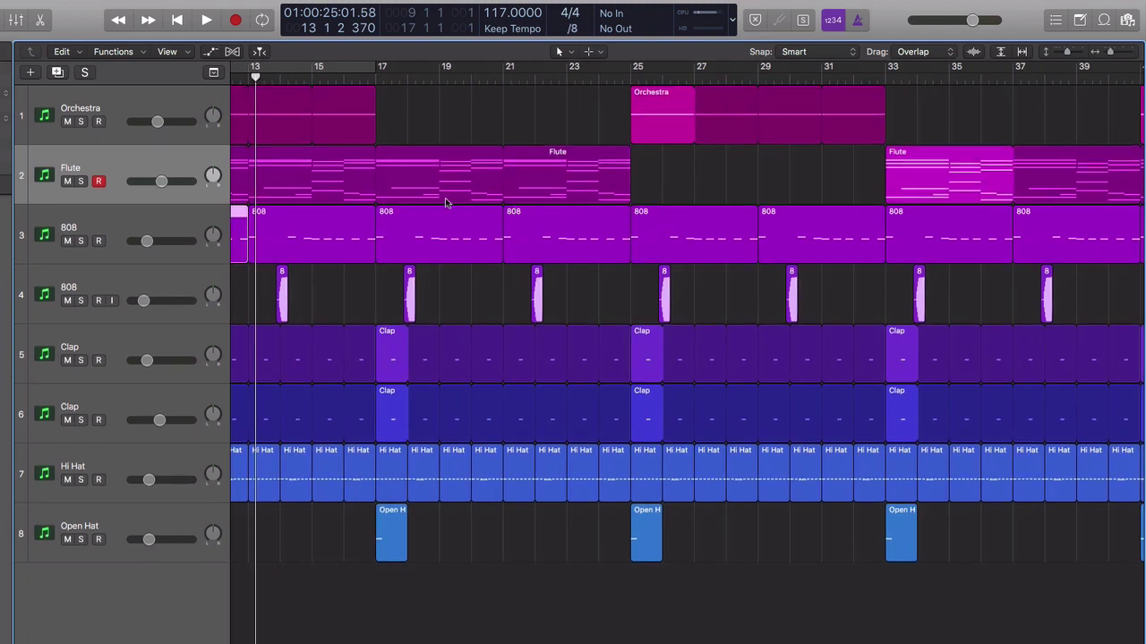
scroll(675, 125, "right", 1)
scroll(676, 126, "right", 4)
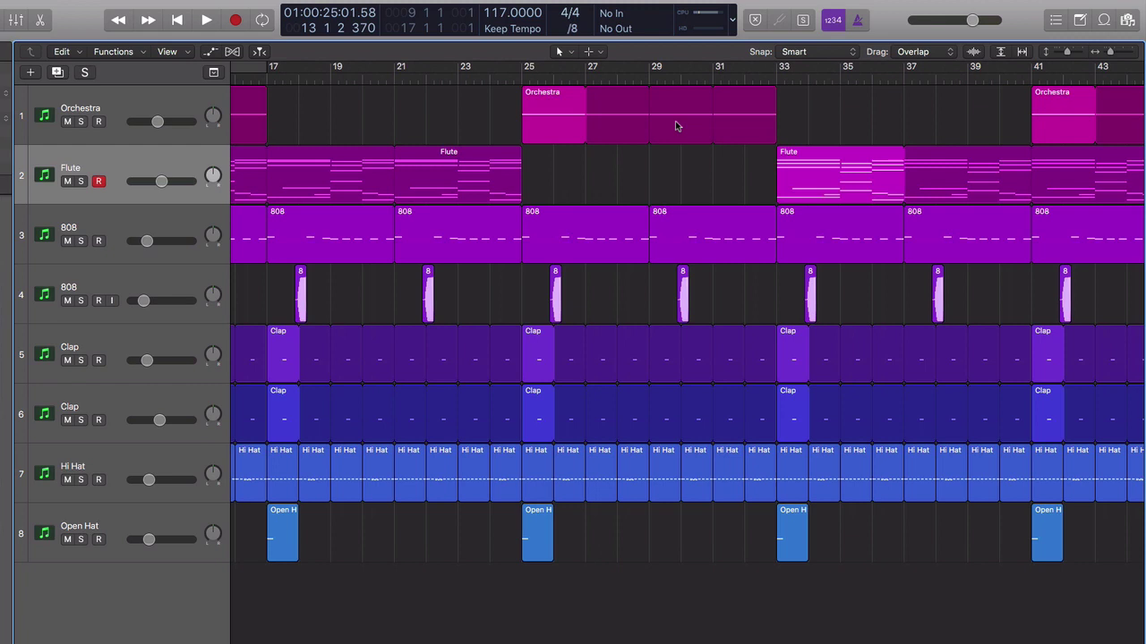
scroll(675, 125, "right", 5)
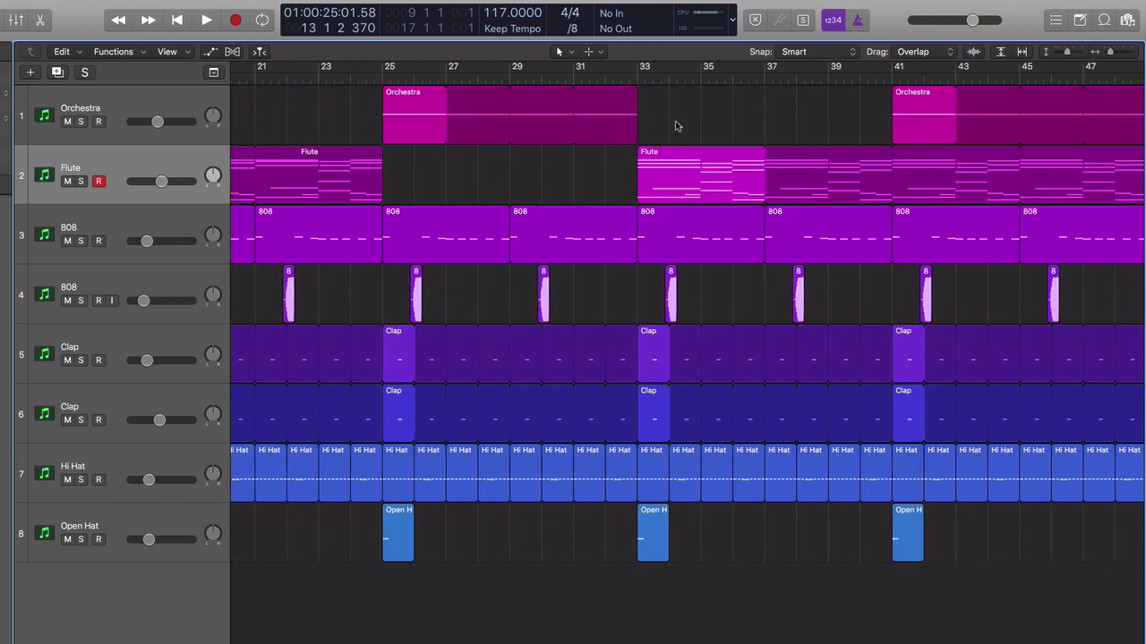
scroll(919, 148, "right", 3)
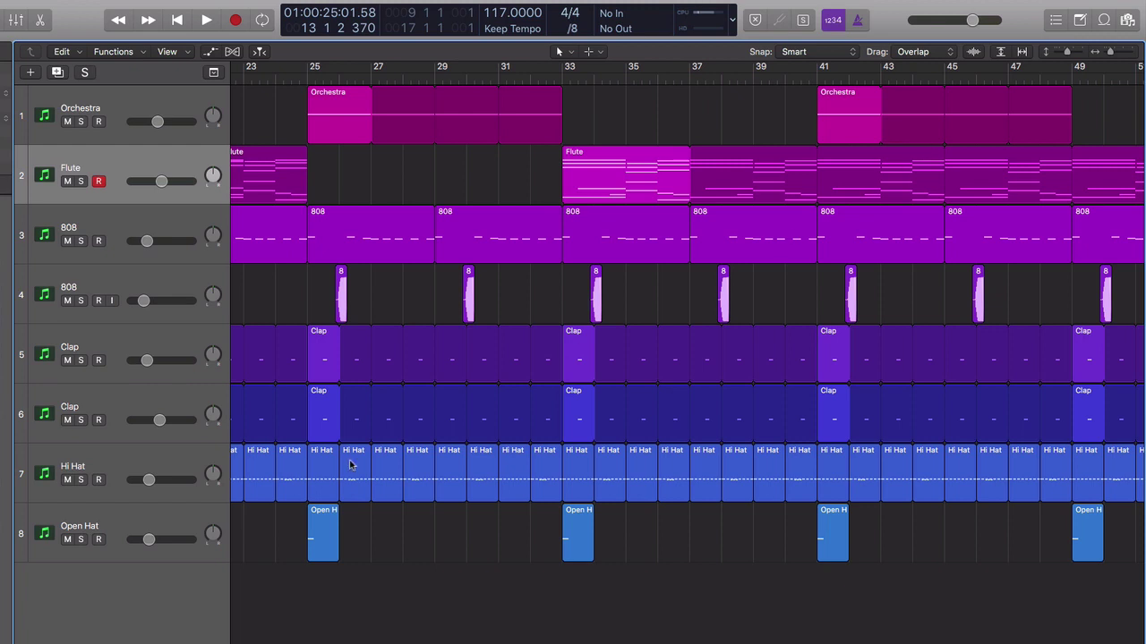
left_click(302, 466)
Step: Open the bar 24 Hi Hat region's notes, set the division to /24, then close the editor
double_click(302, 465)
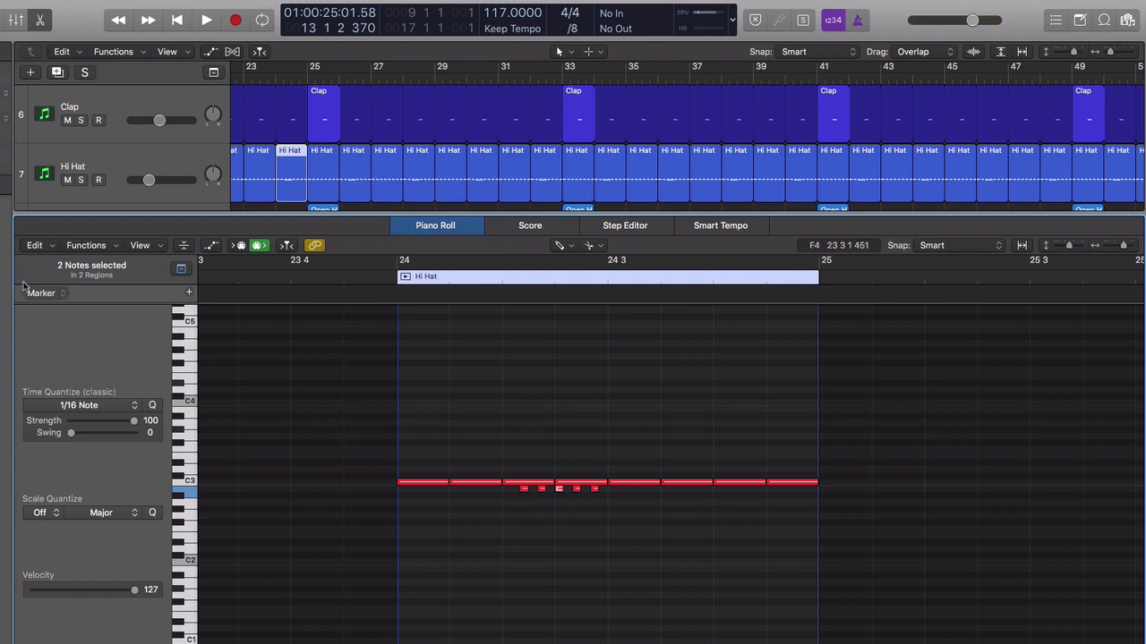
left_click(571, 30)
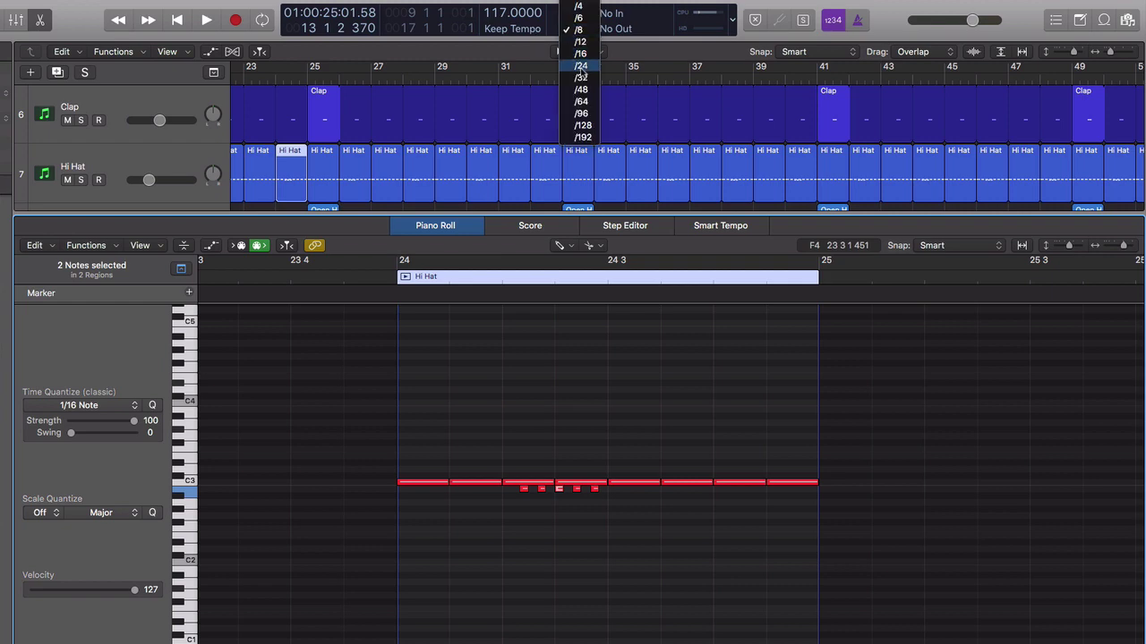
left_click(581, 65)
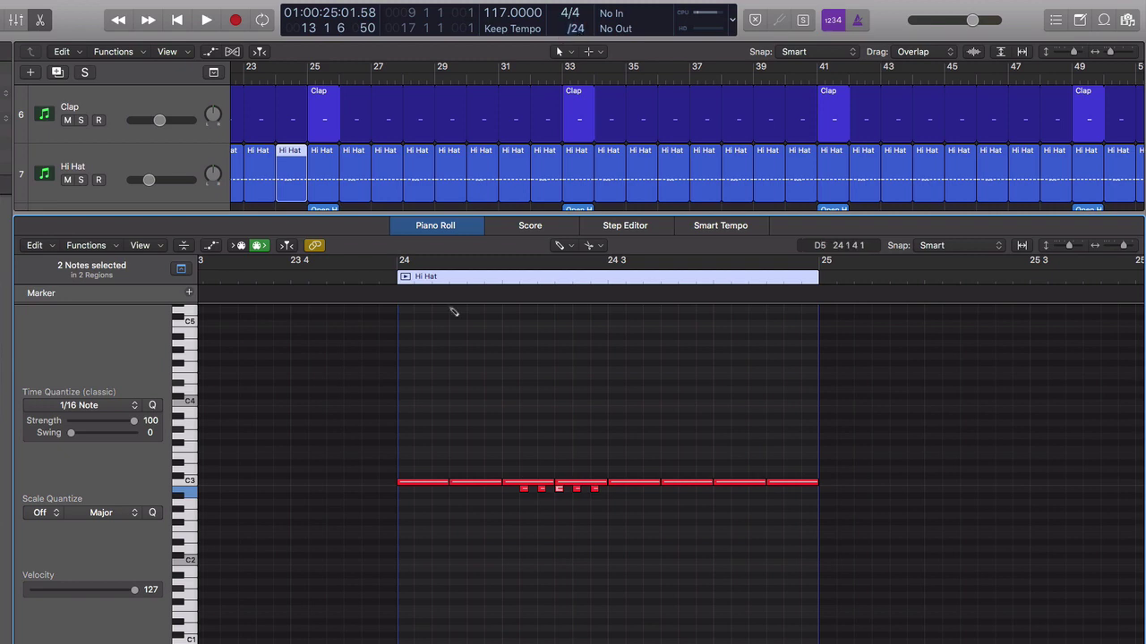
key("x")
key("x")
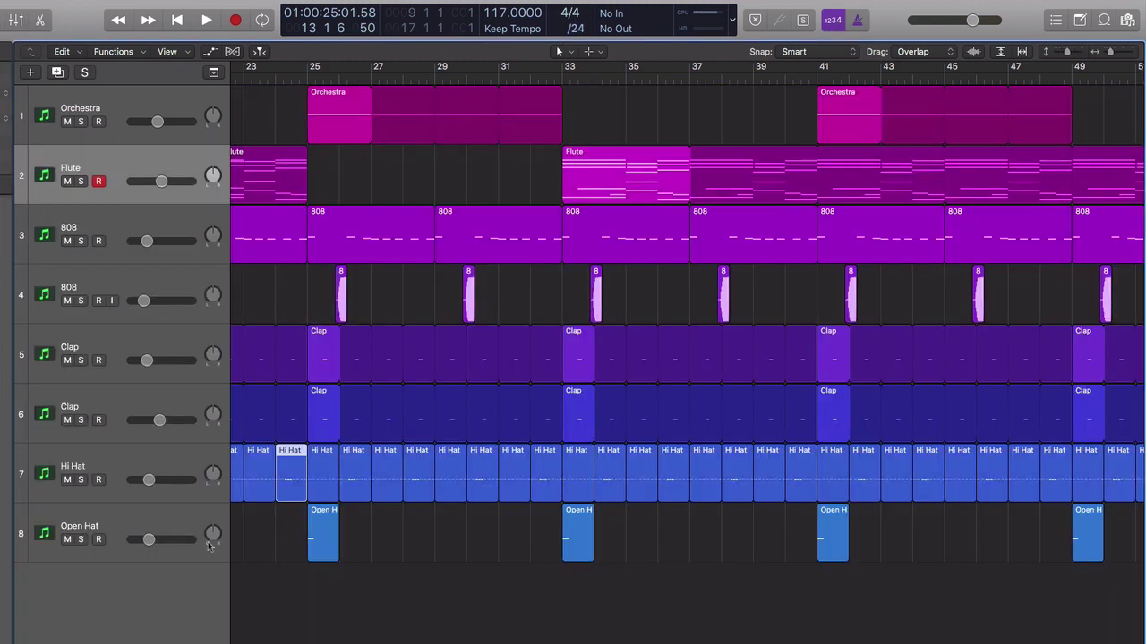
Step: Open the Open Hat region's notes, restore the /8 division, and close the editor
left_click(117, 520)
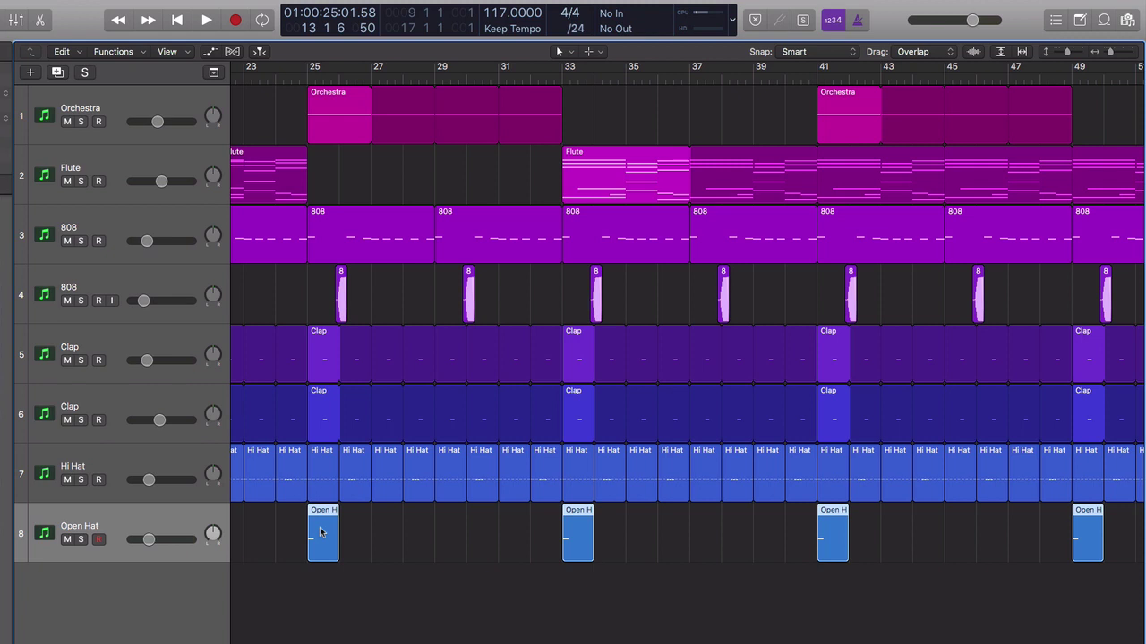
double_click(322, 532)
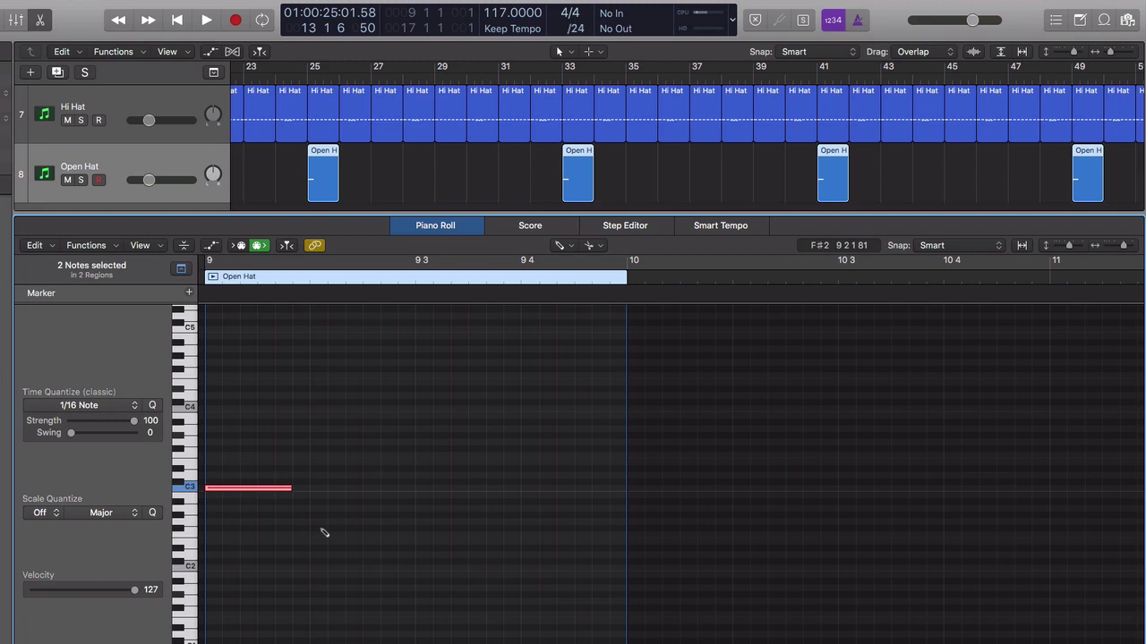
left_click(575, 28)
left_click(578, 5)
key("x")
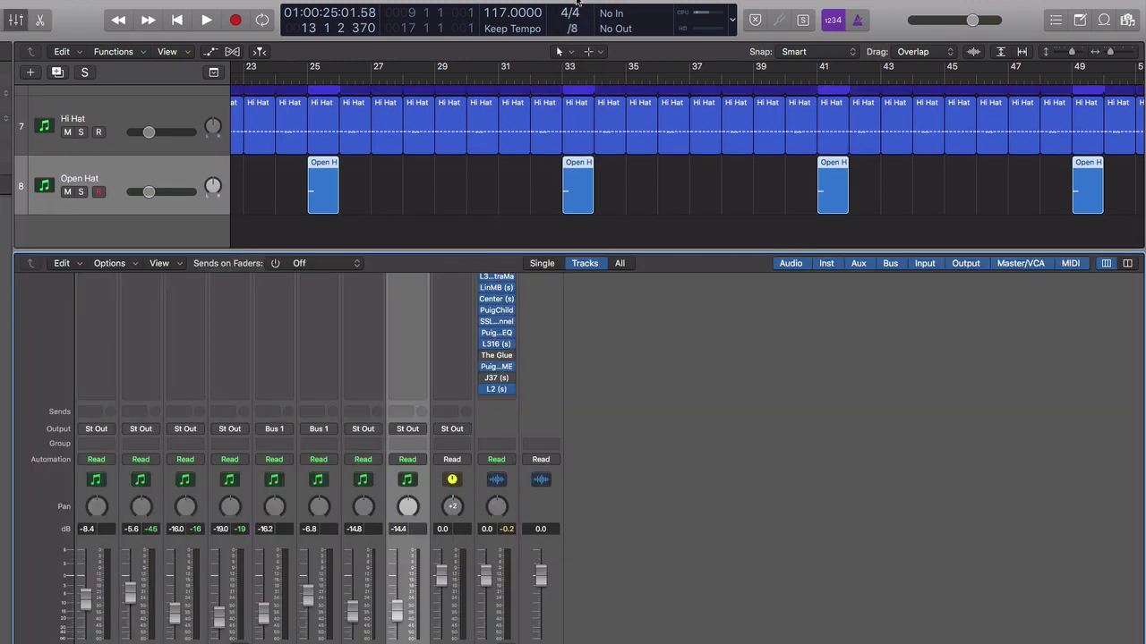
key("x")
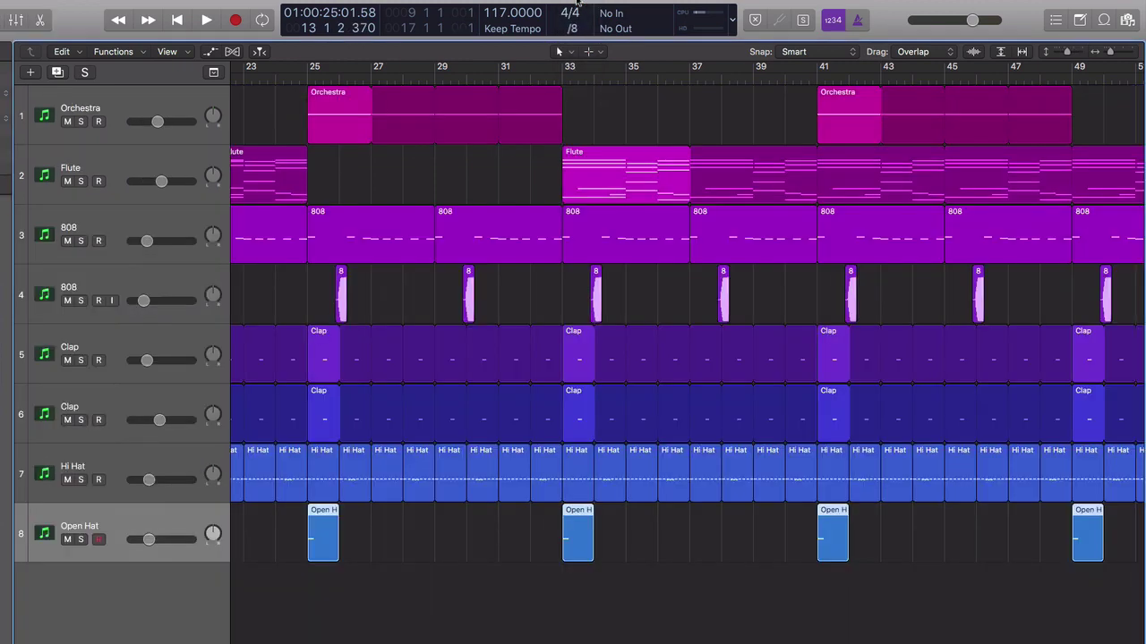